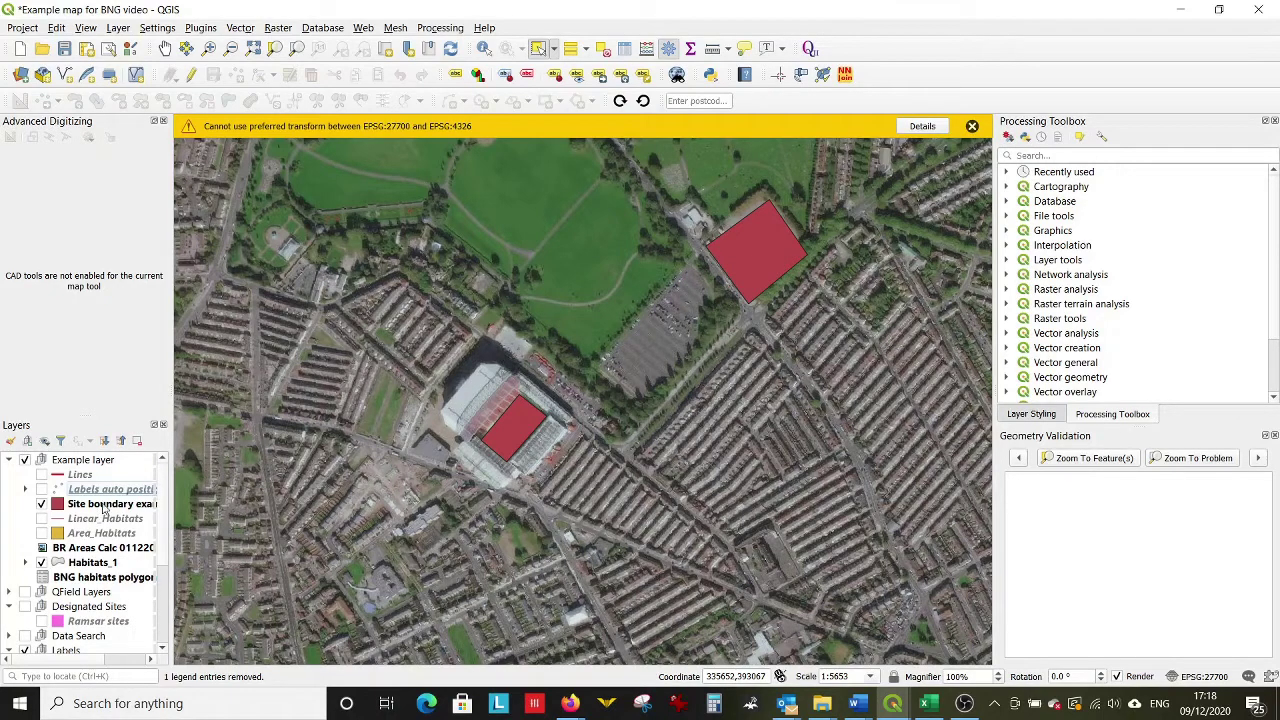
Create a new polygon shapefile layer named CircleforAzimuth.
left_click(118, 27)
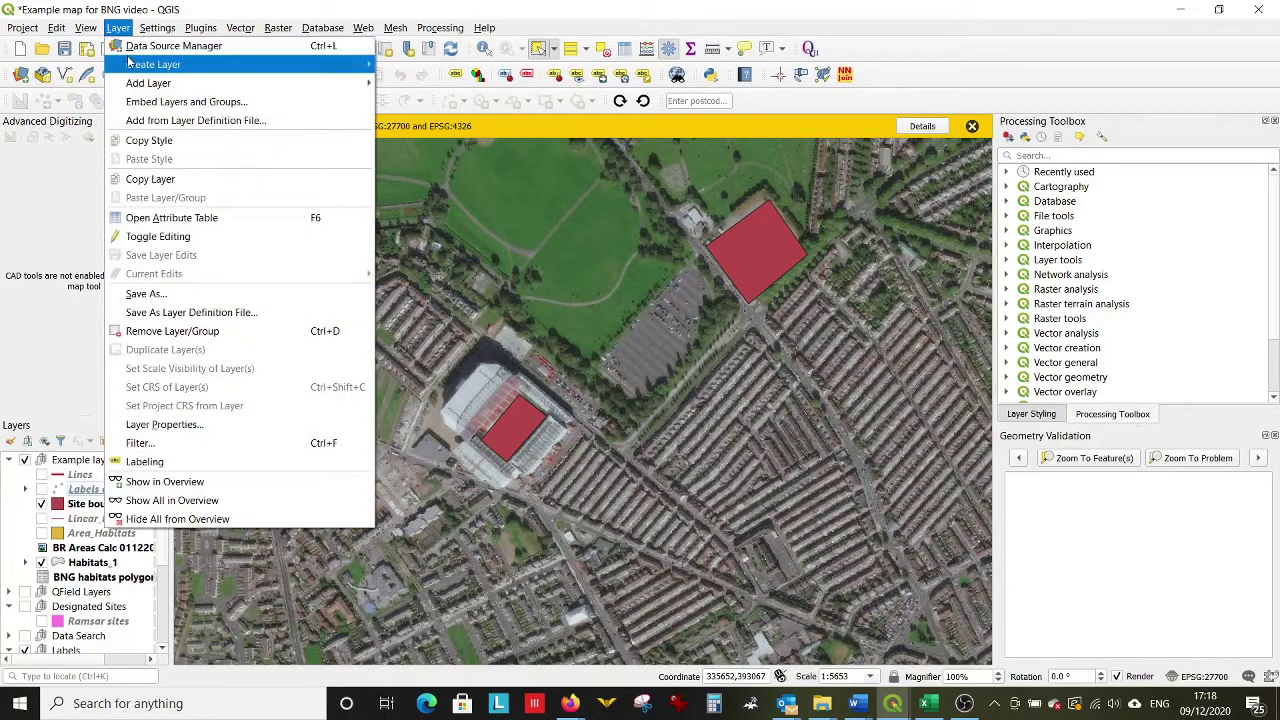
mouse_move(180, 66)
left_click(430, 83)
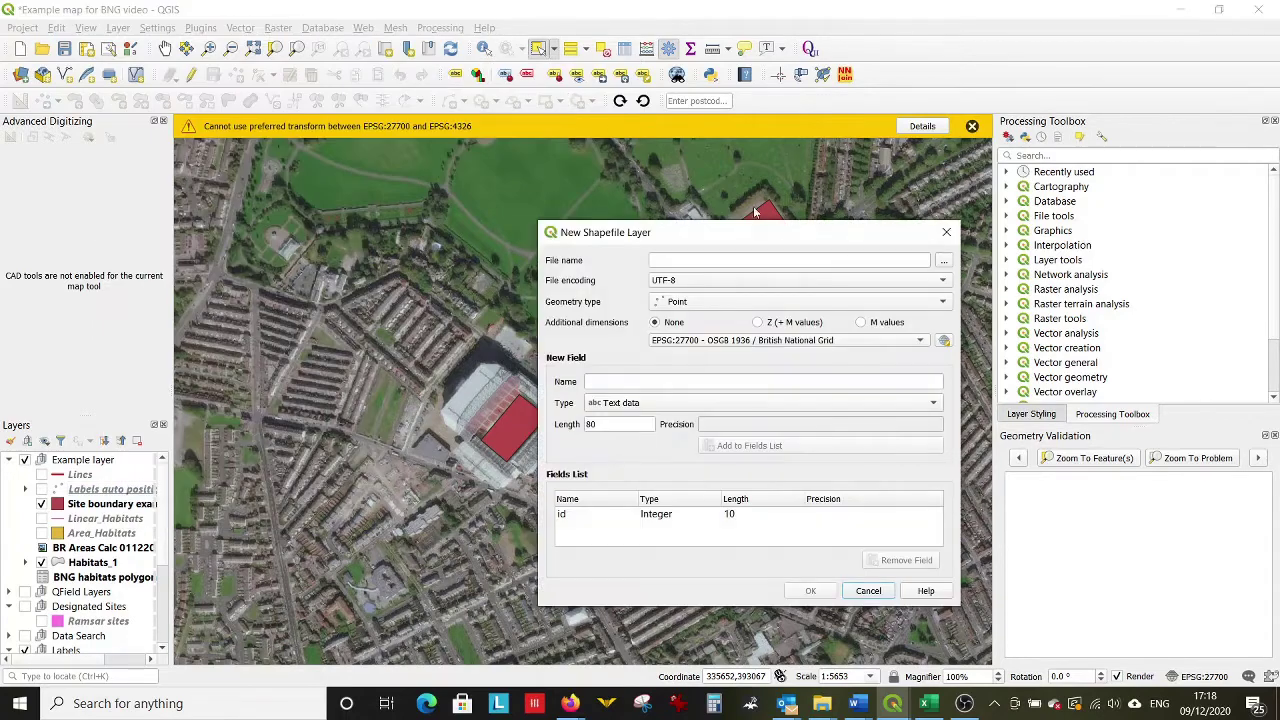
left_click(725, 301)
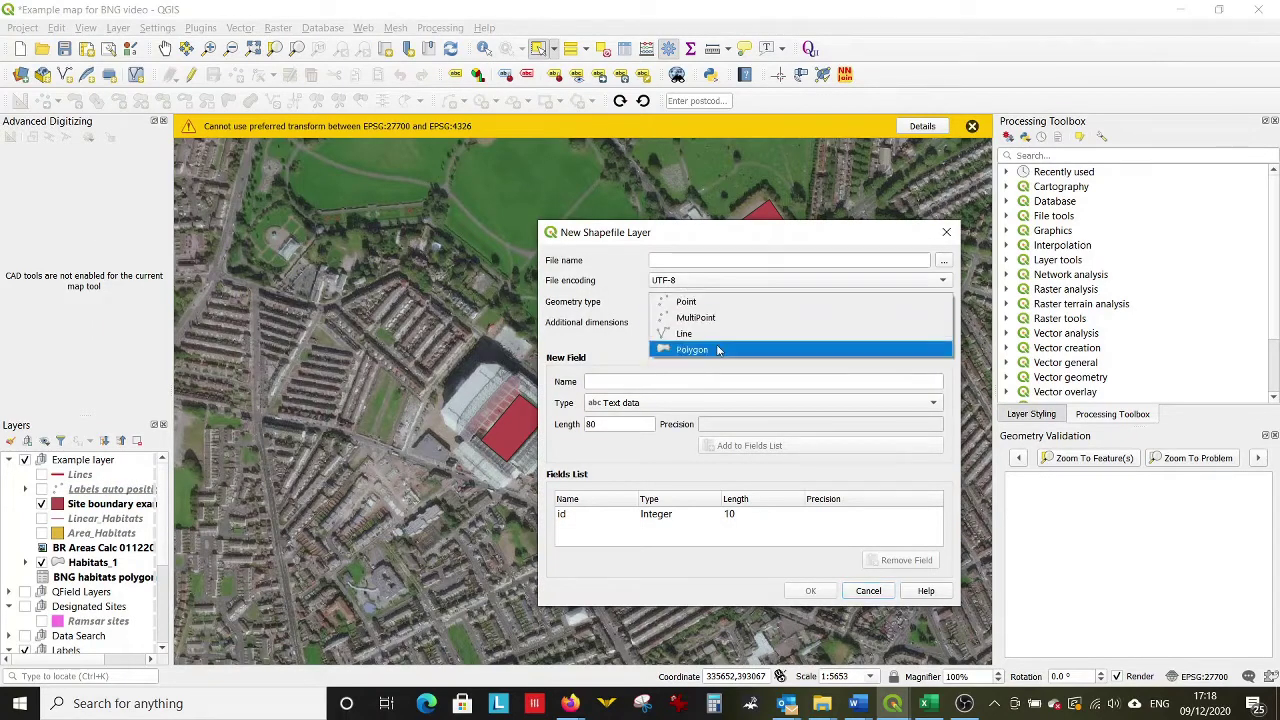
left_click(717, 349)
left_click(700, 260)
type("Circle")
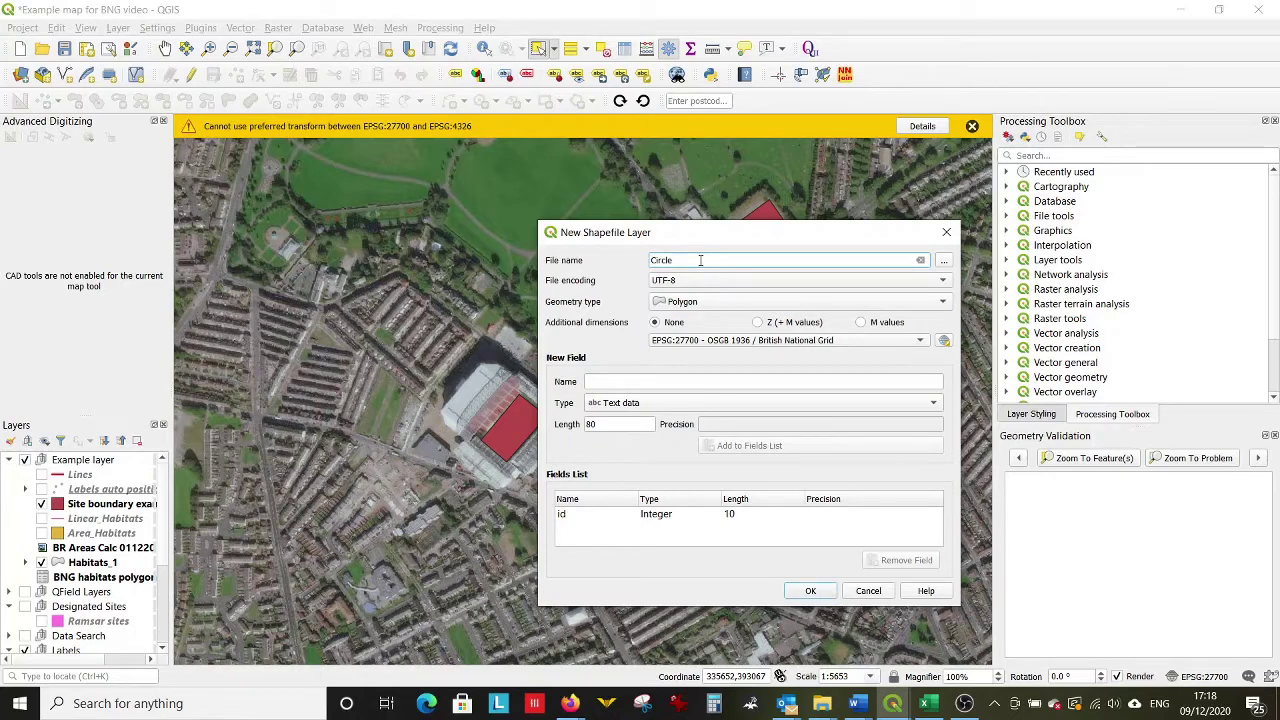
type("forAzimuth")
left_click(807, 591)
Enable editing on the CircleforAzimuth layer and draw a circle centred on the stadium's site boundary polygon, reaching well past the stadium.
left_click(191, 74)
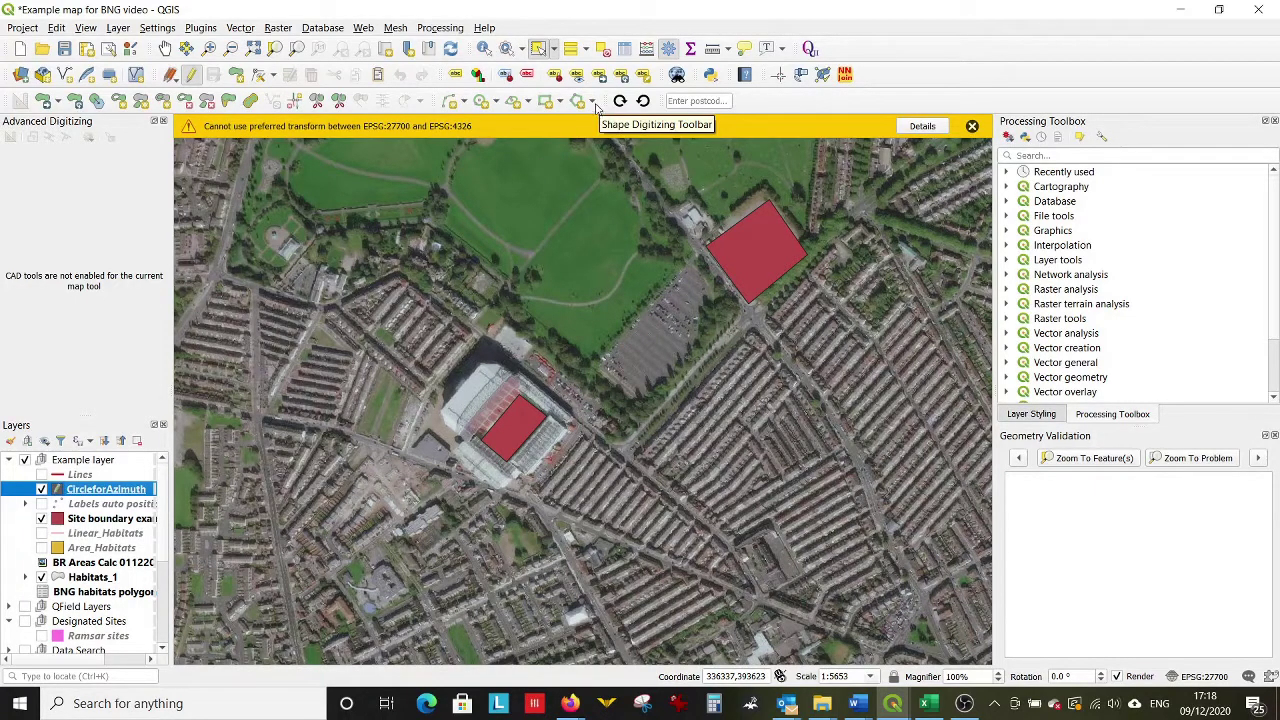
left_click(482, 102)
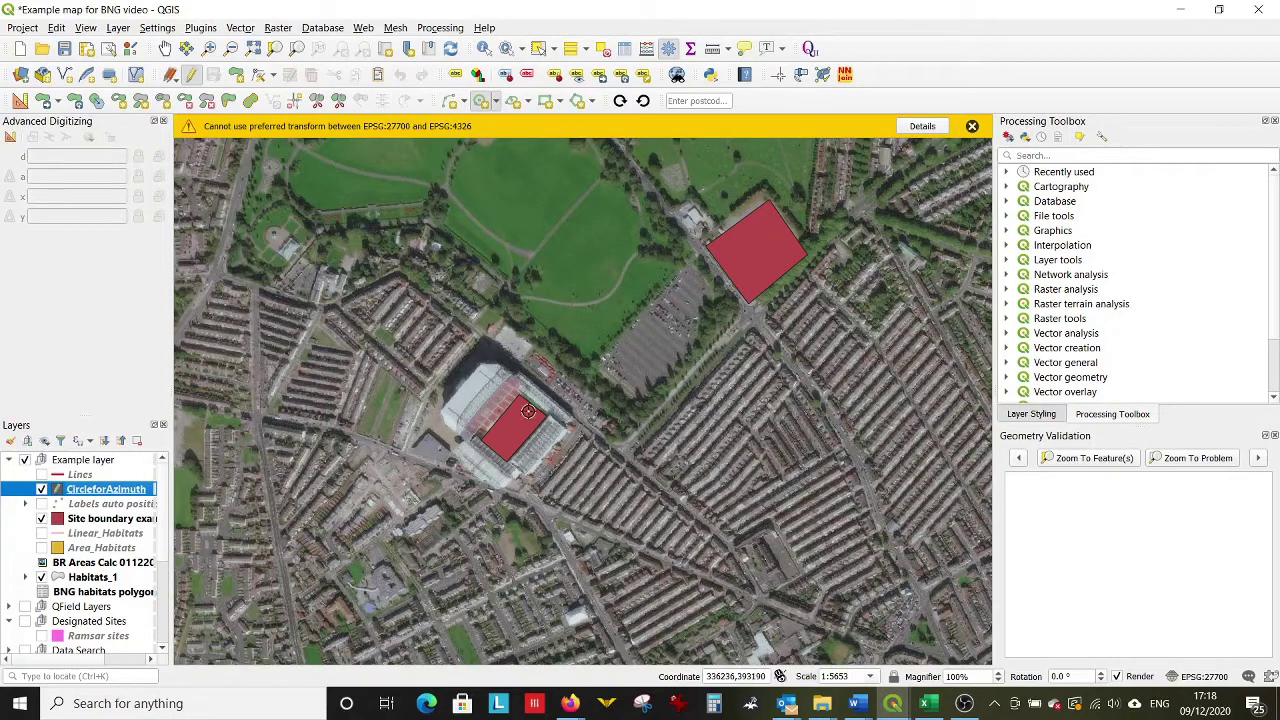
left_click(514, 427)
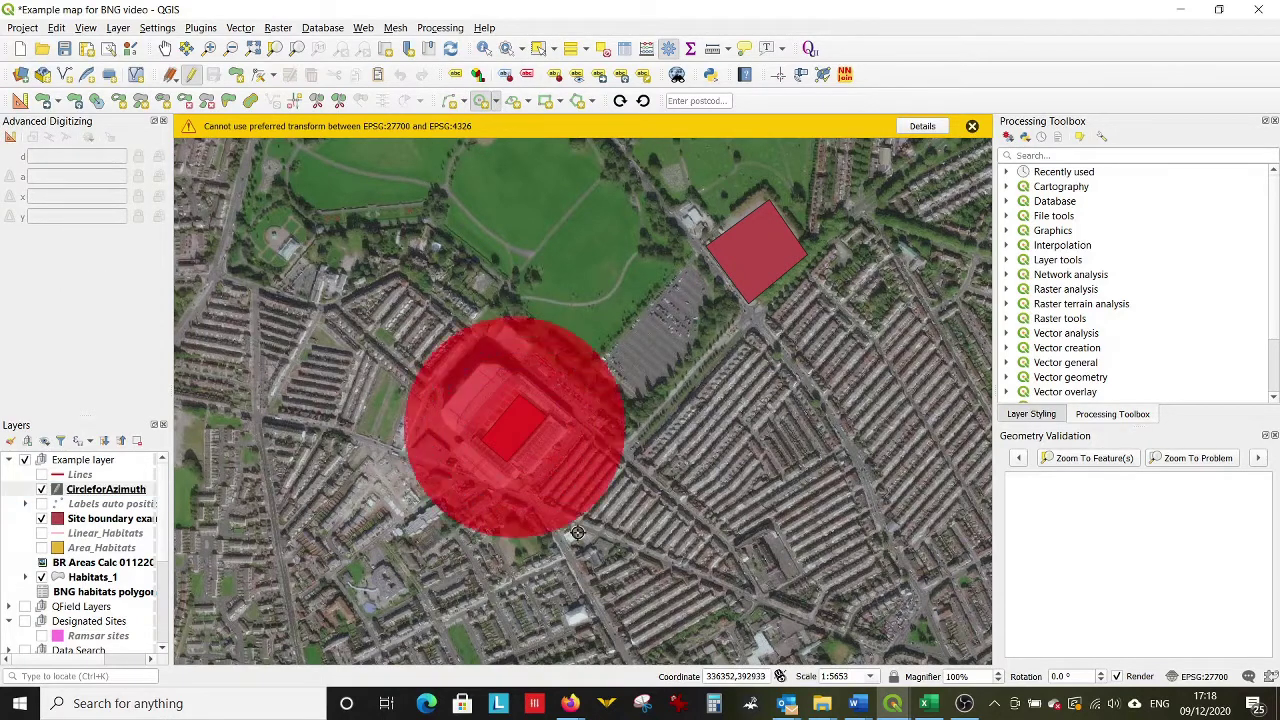
left_click(621, 580)
left_click(887, 606)
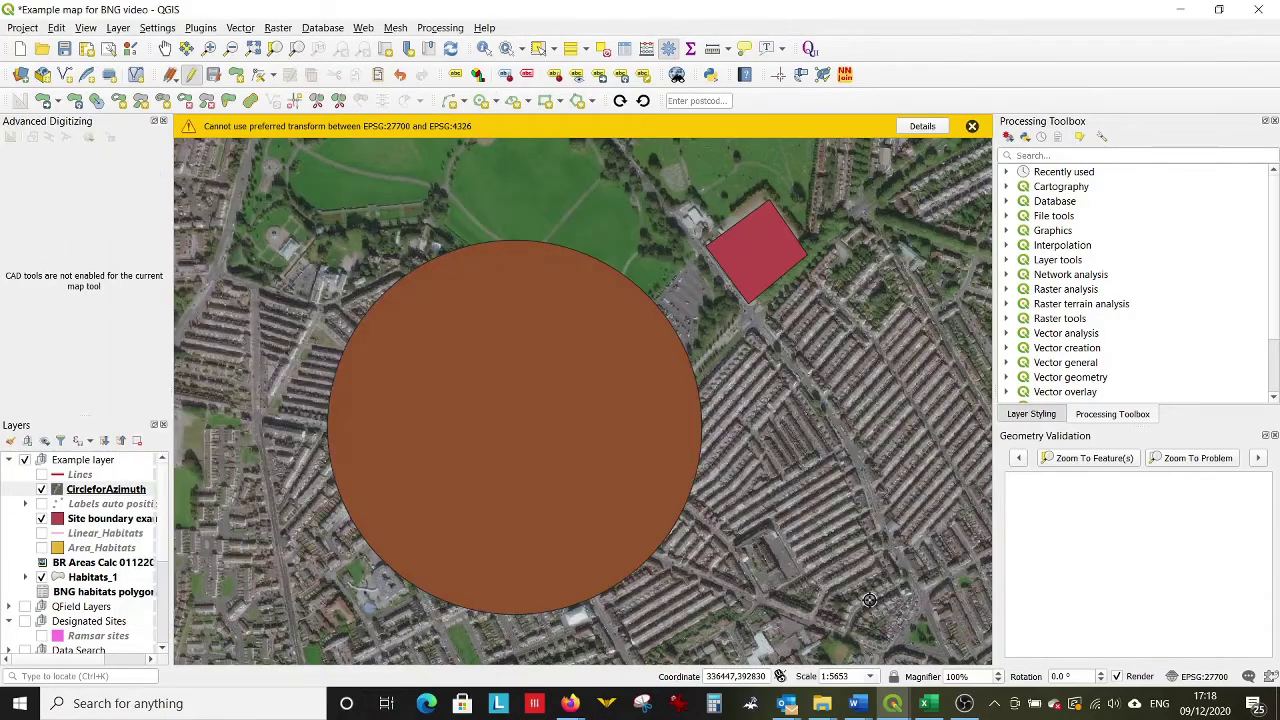
Run Extract Vertices on the CircleforAzimuth layer with a temporary output layer.
left_click(624, 48)
left_click(1132, 260)
left_click(240, 27)
mouse_move(312, 177)
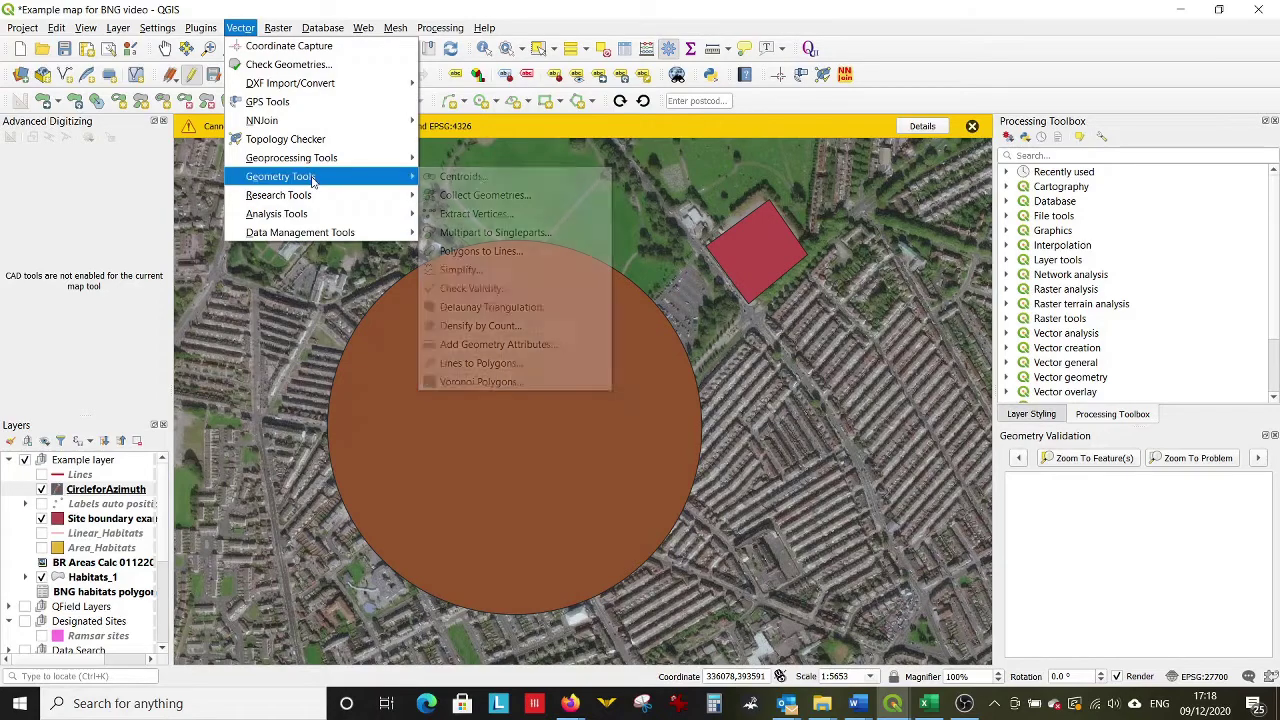
left_click(458, 214)
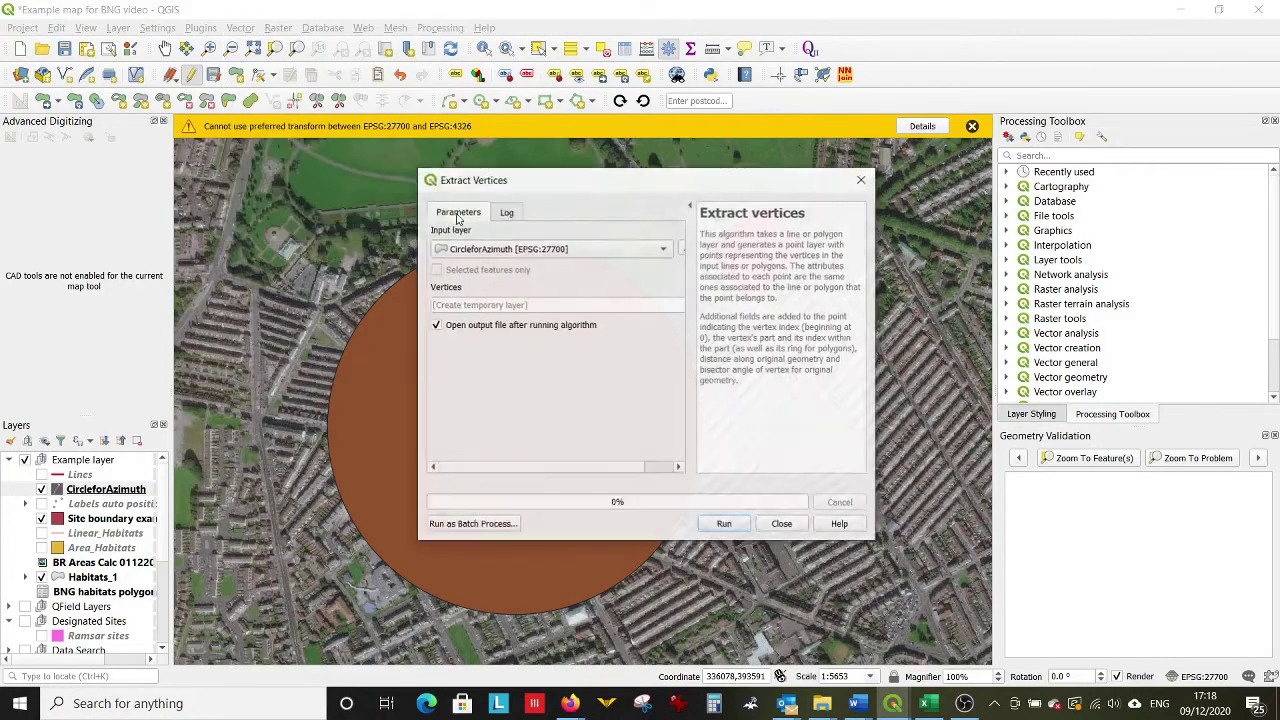
left_click(745, 526)
left_click(780, 524)
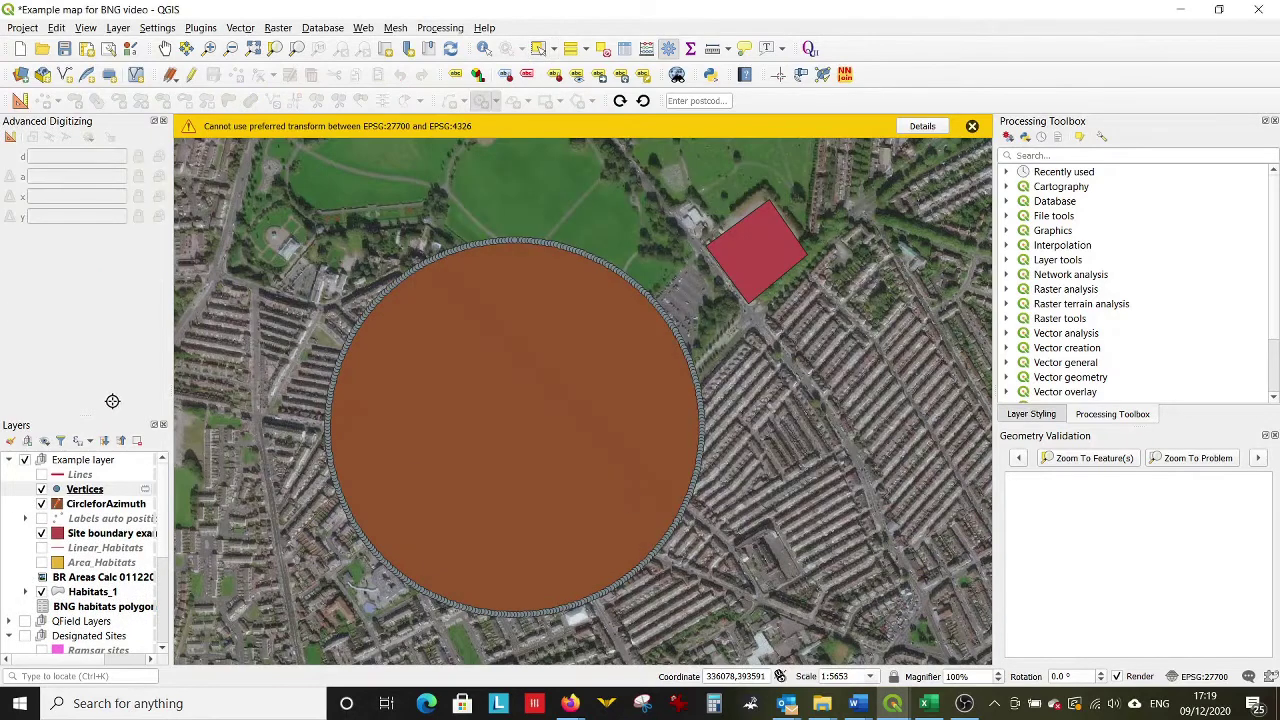
Stop editing the CircleforAzimuth layer without keeping its edits, and remove the layer from the project.
left_click(131, 504)
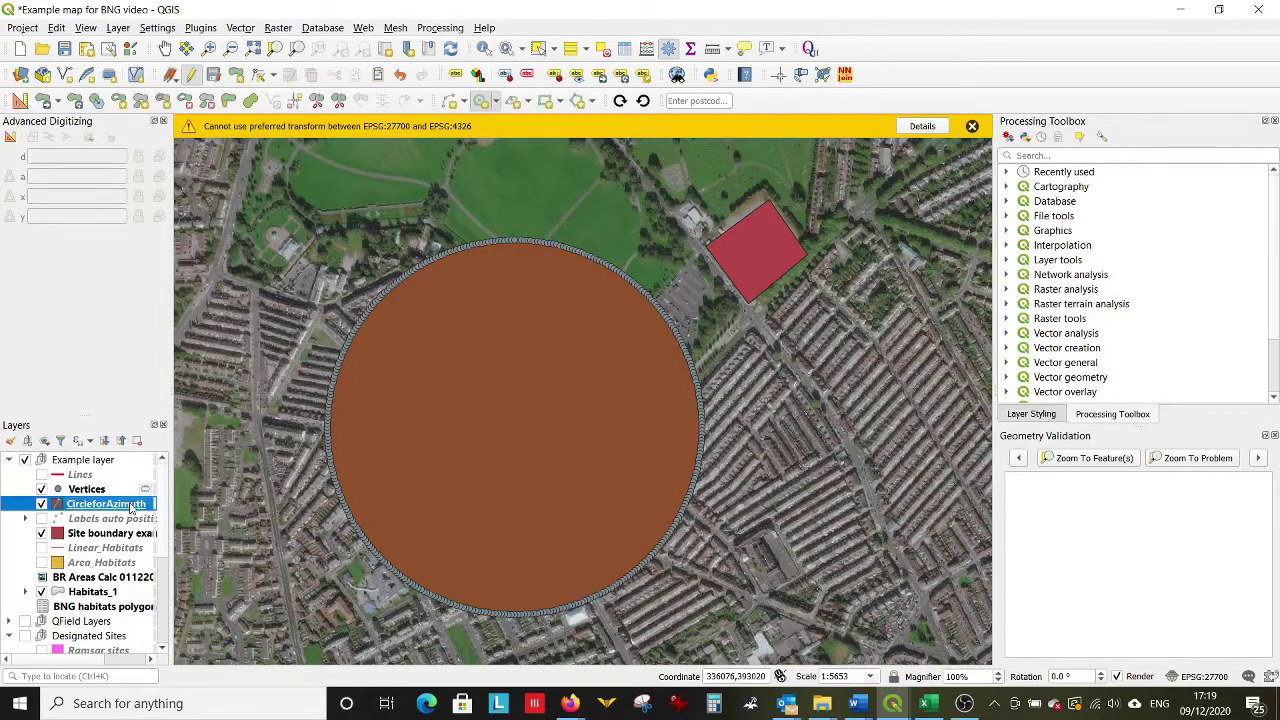
right_click(131, 507)
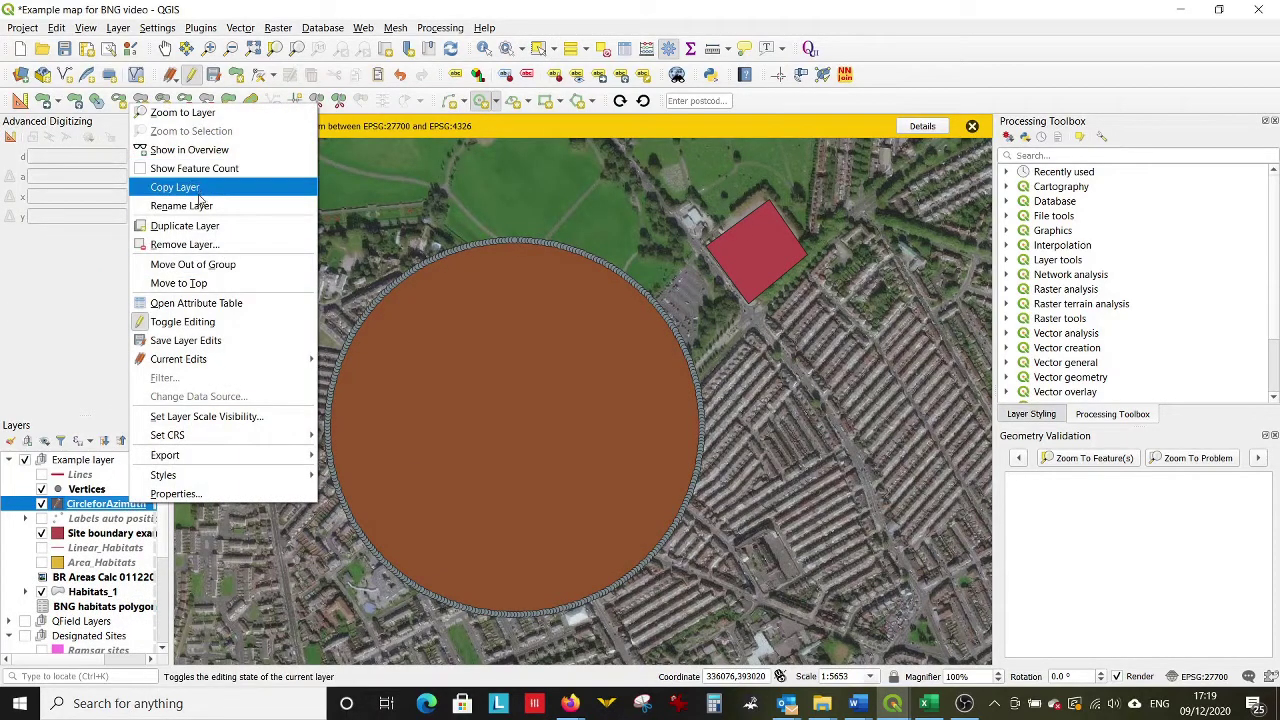
left_click(183, 321)
left_click(710, 362)
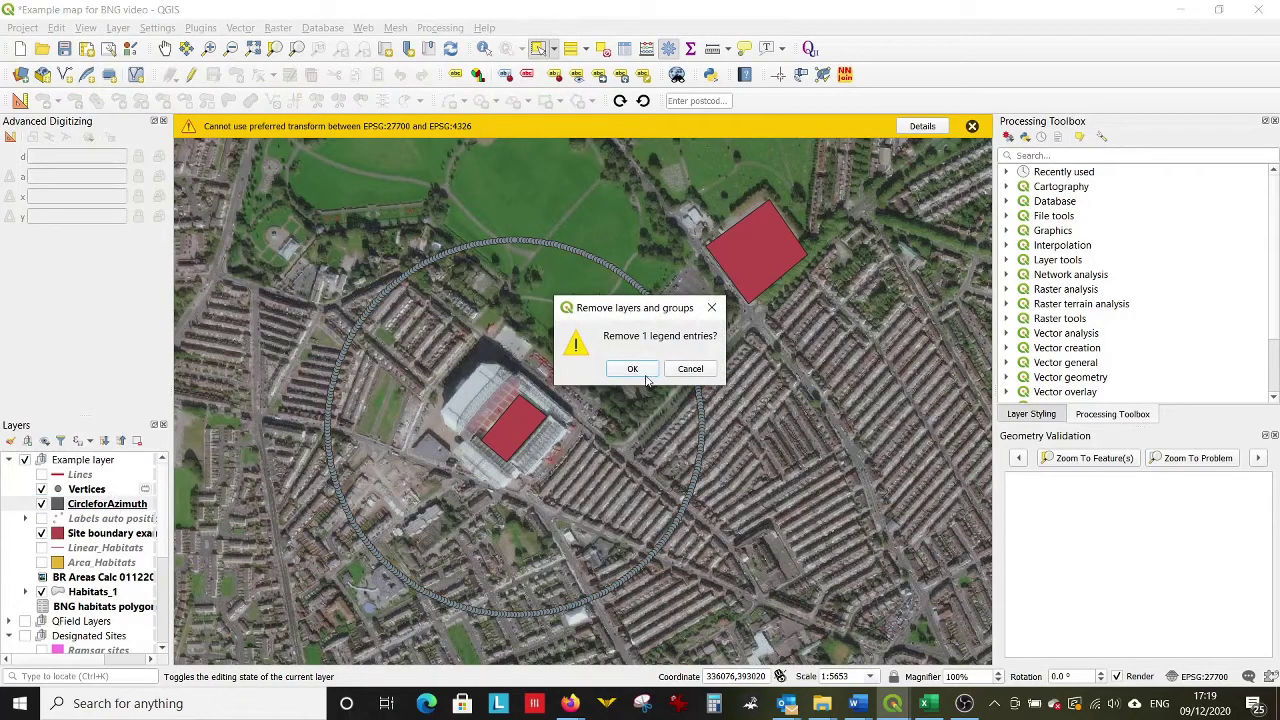
left_click(640, 370)
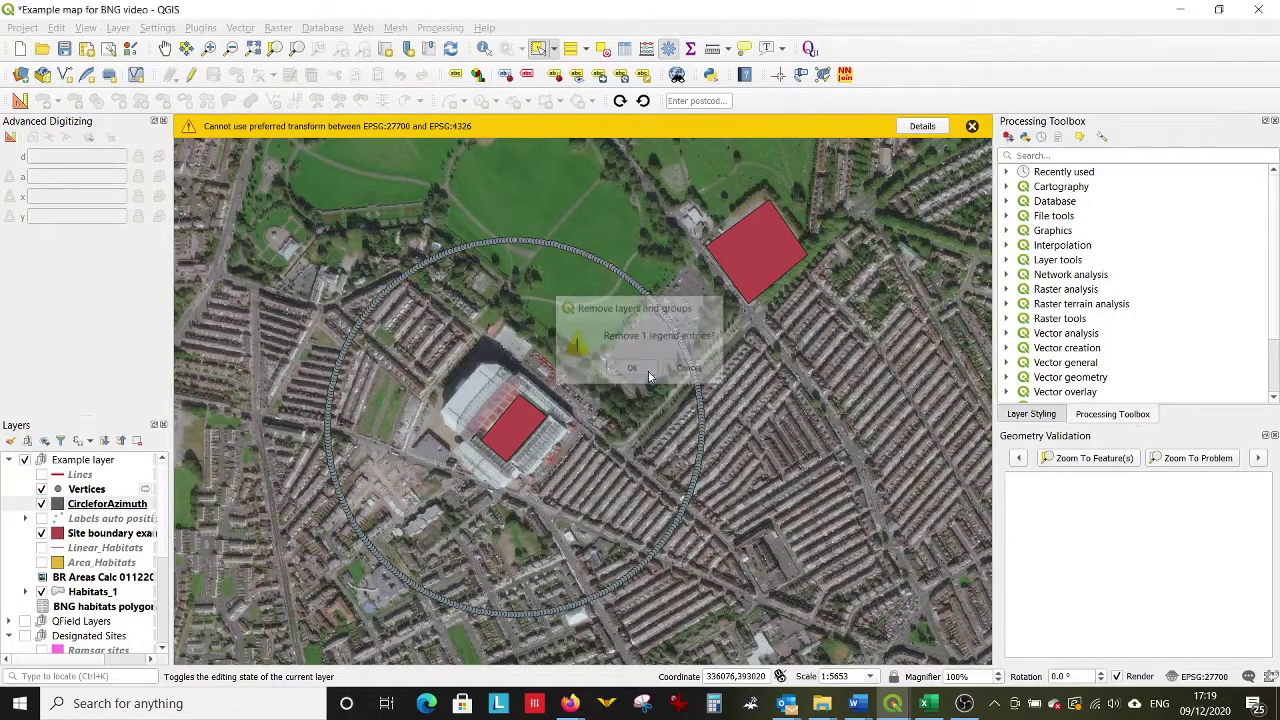
Save the temporary Vertices layer as an ESRI Shapefile named Azimuth_values.
left_click(146, 489)
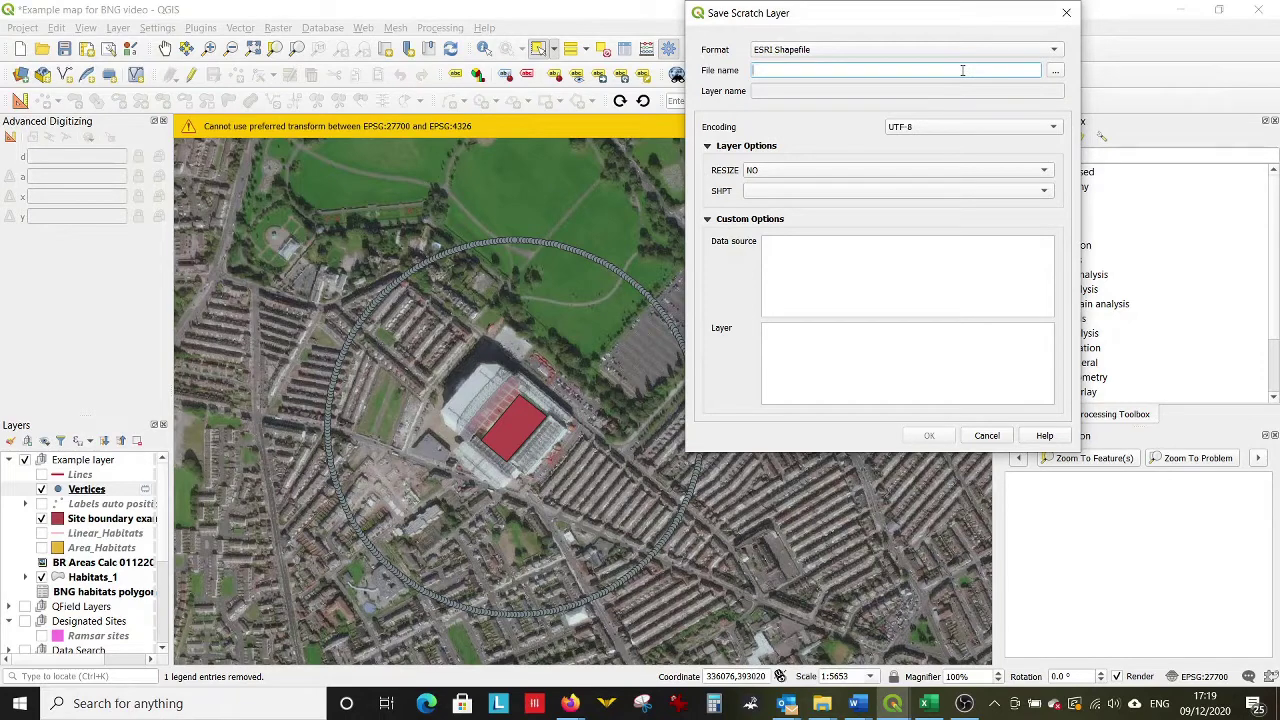
type("Azimuth values")
key("BackSpace")
type("_")
left_click(929, 435)
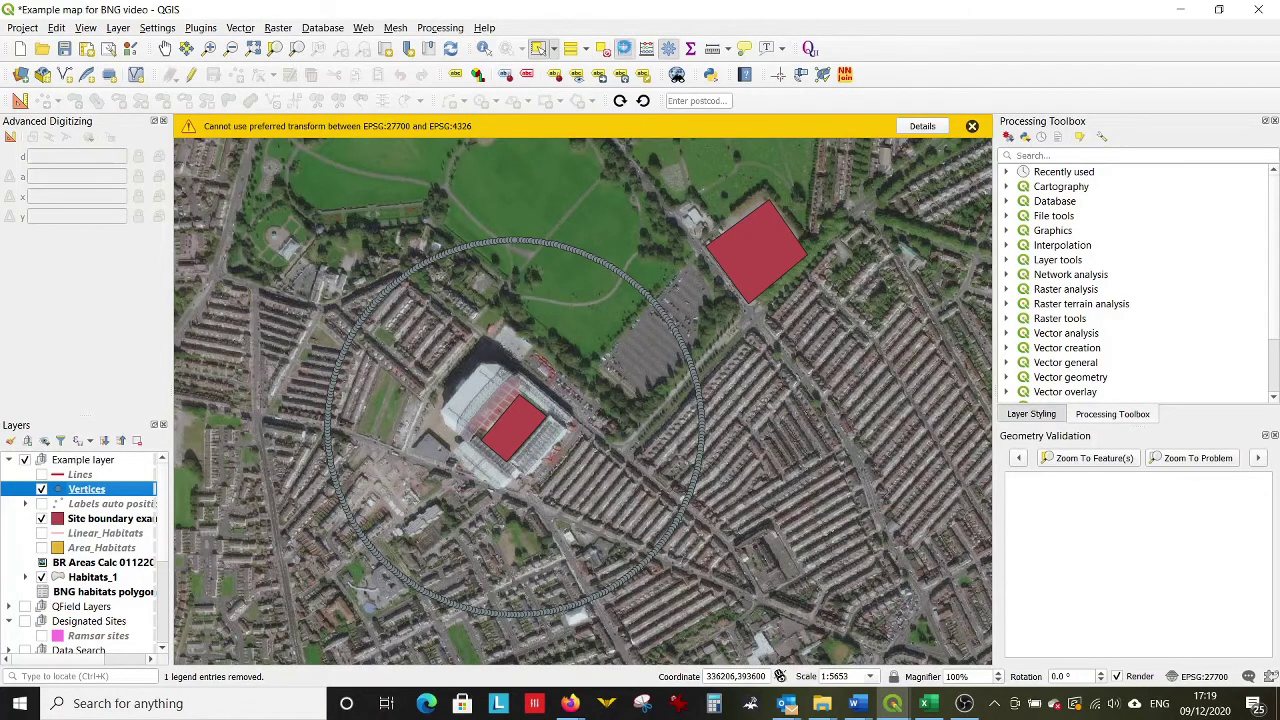
Delete the vertex_ind, vertex_par, vertex_p_1, vertex_p_2, distance and angle fields from the Vertices attribute table and save the edits.
left_click(624, 48)
left_click(1099, 263)
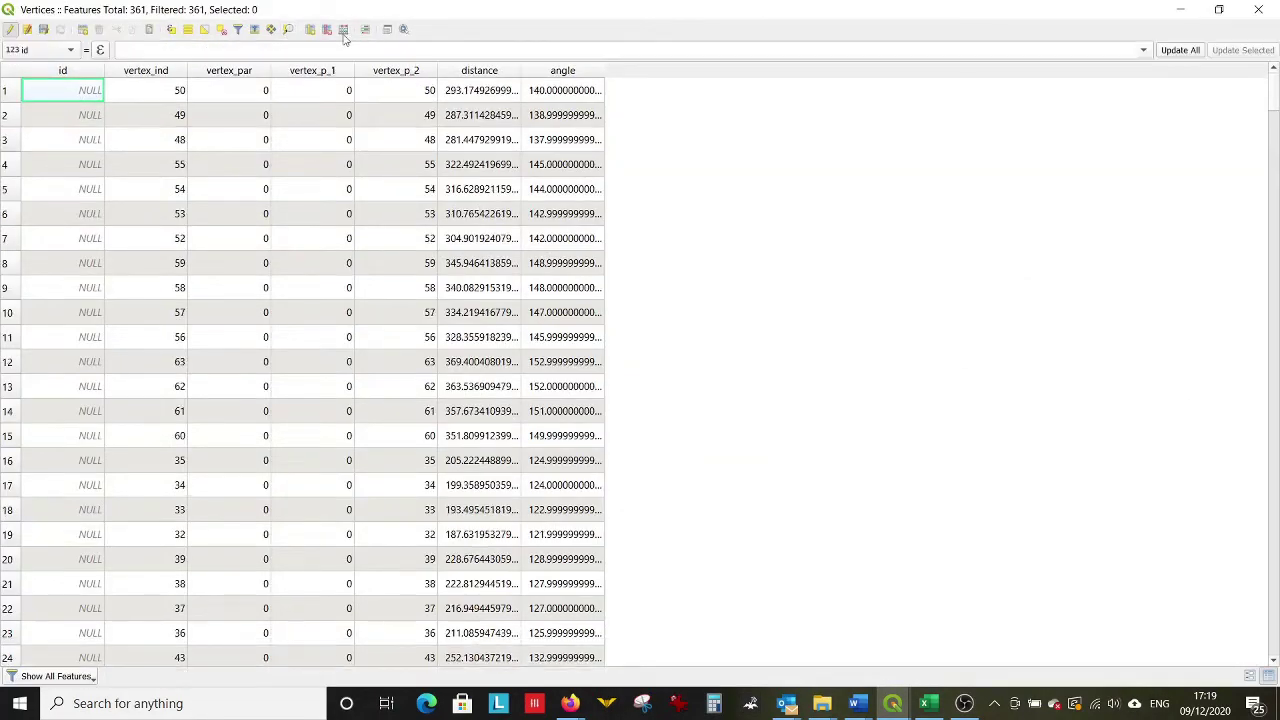
left_click(10, 29)
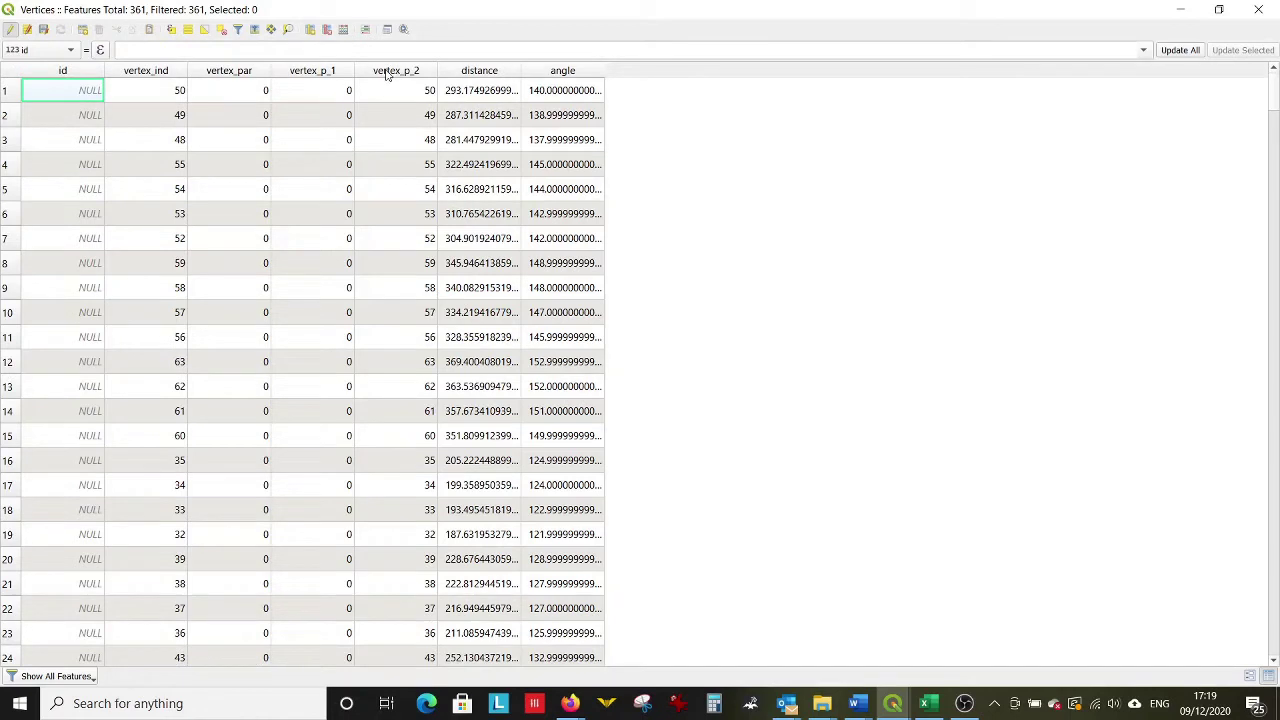
left_click(328, 31)
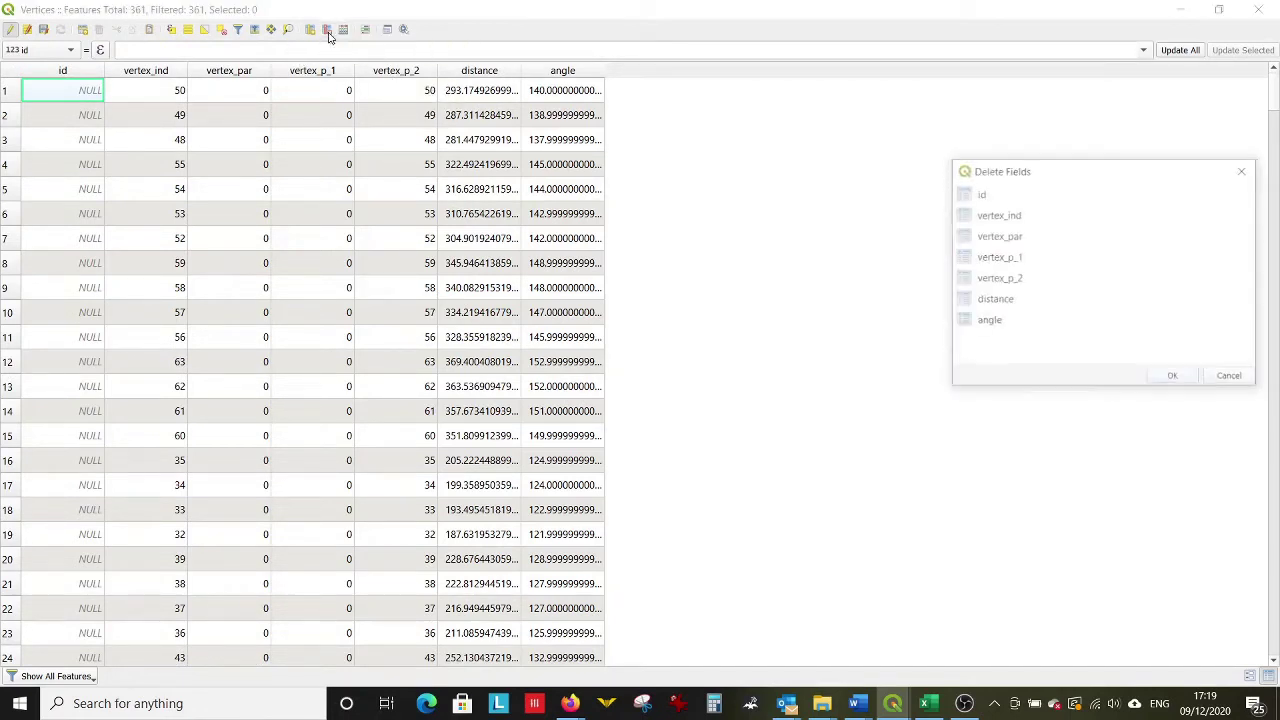
left_click(1020, 222)
left_click(1022, 322, "ctrl")
left_click(1003, 243, "ctrl")
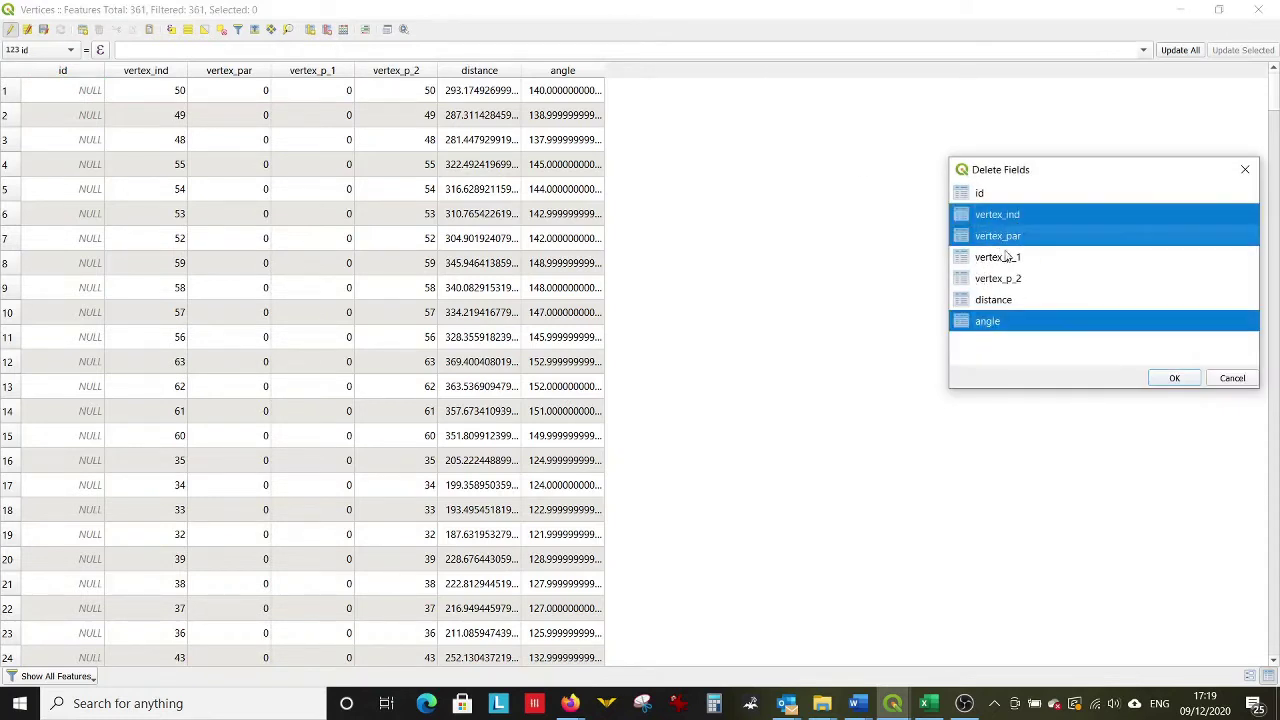
left_click(1007, 263, "ctrl")
left_click(1000, 279, "ctrl")
left_click(1000, 300, "ctrl")
left_click(1174, 378)
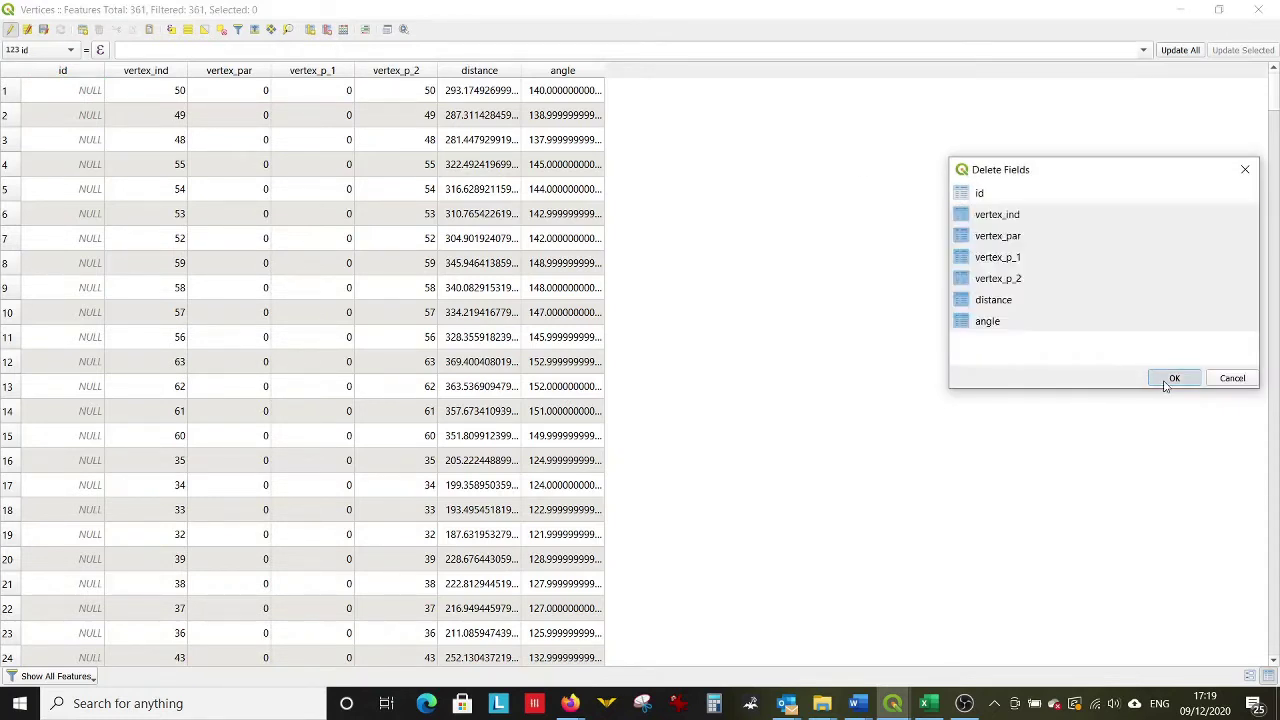
left_click(43, 29)
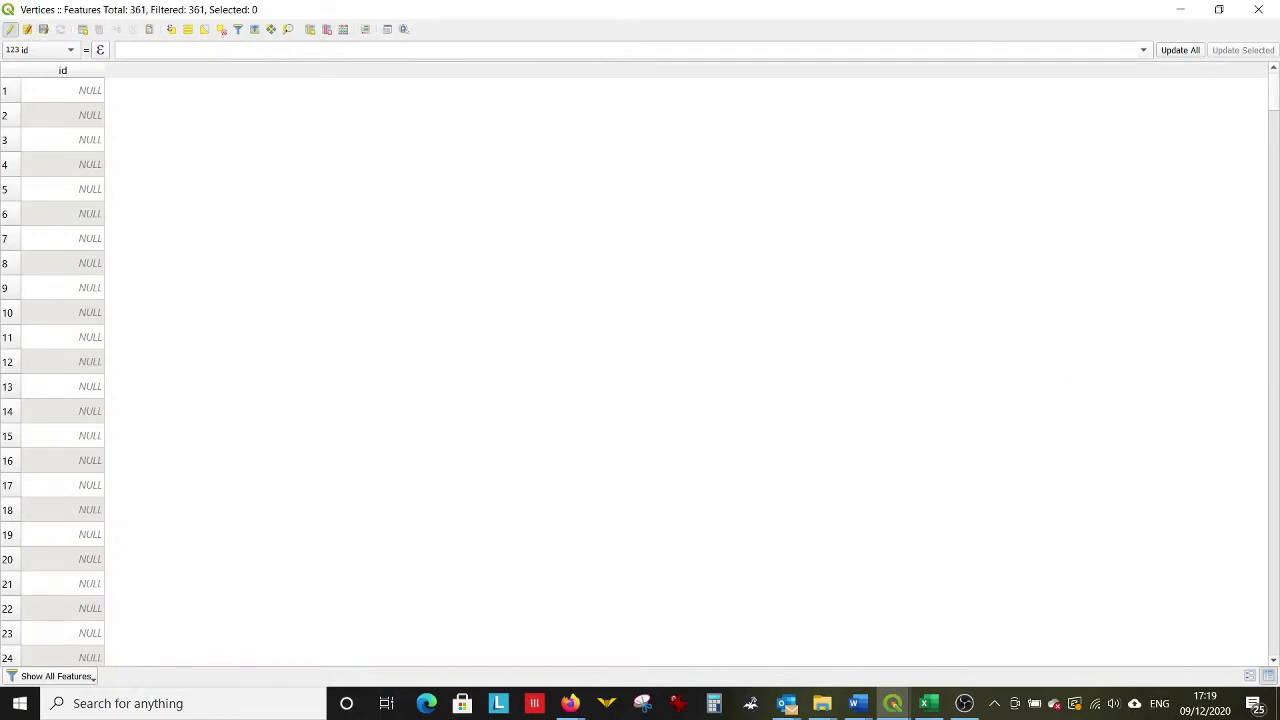
left_click(1258, 9)
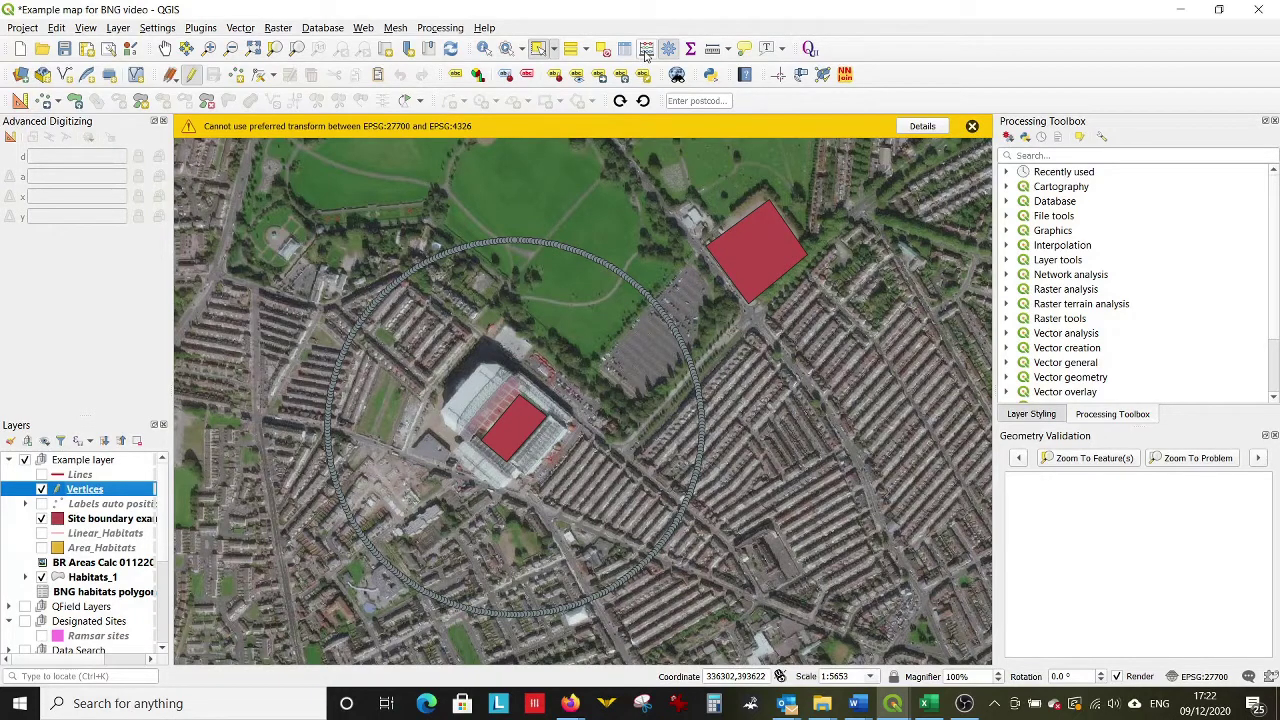
Set up a new virtual field named Azimuth of type Decimal number (double) in the Field Calculator for the Vertices layer.
left_click(646, 49)
left_click(243, 166)
left_click(280, 182)
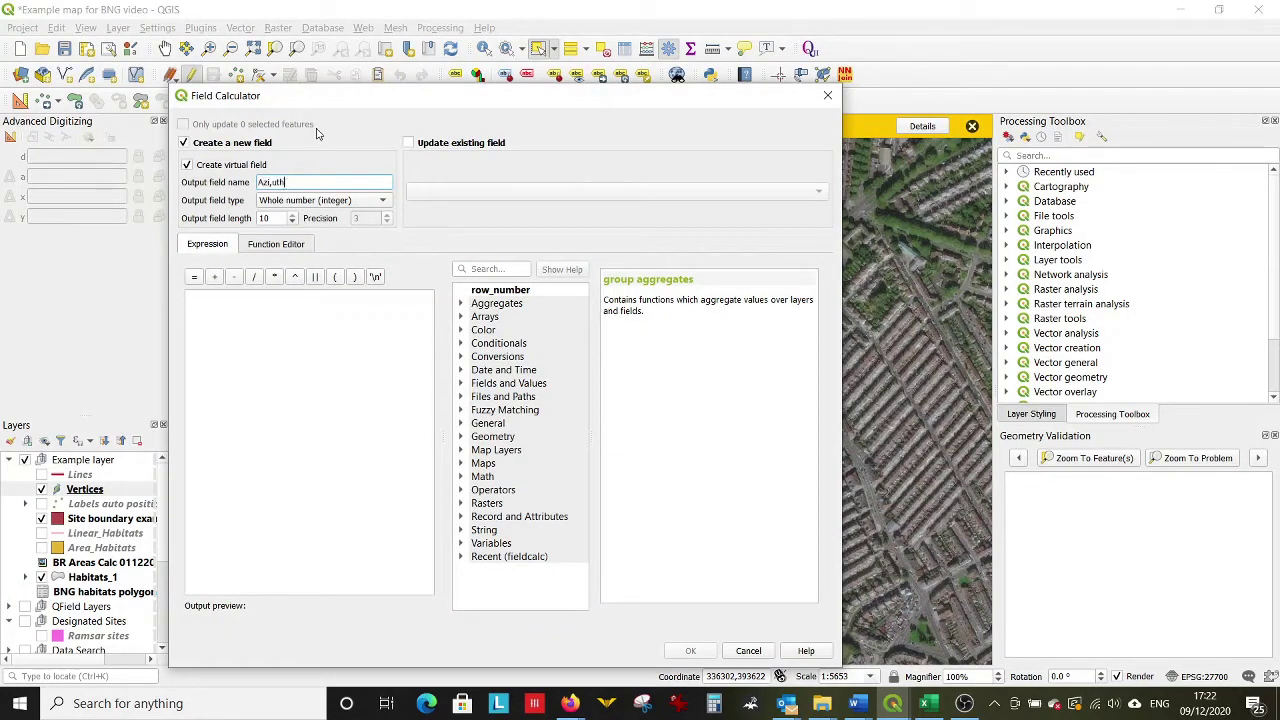
left_click(315, 201)
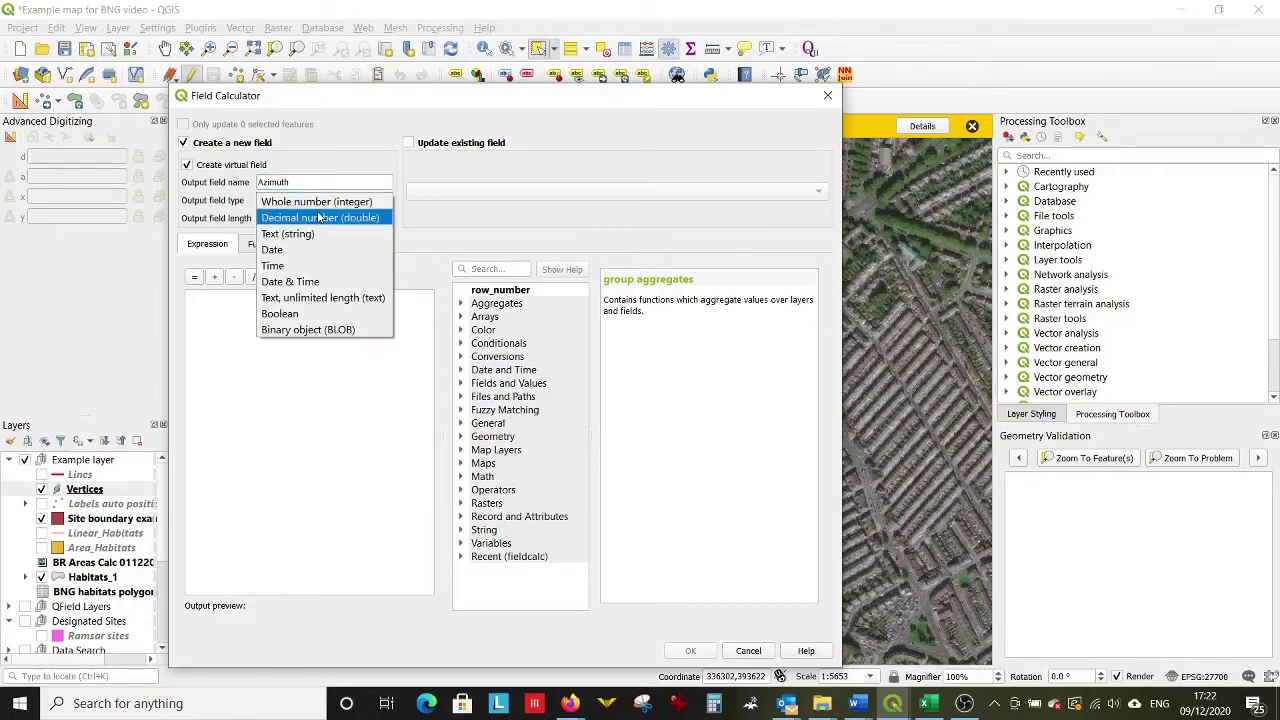
left_click(319, 218)
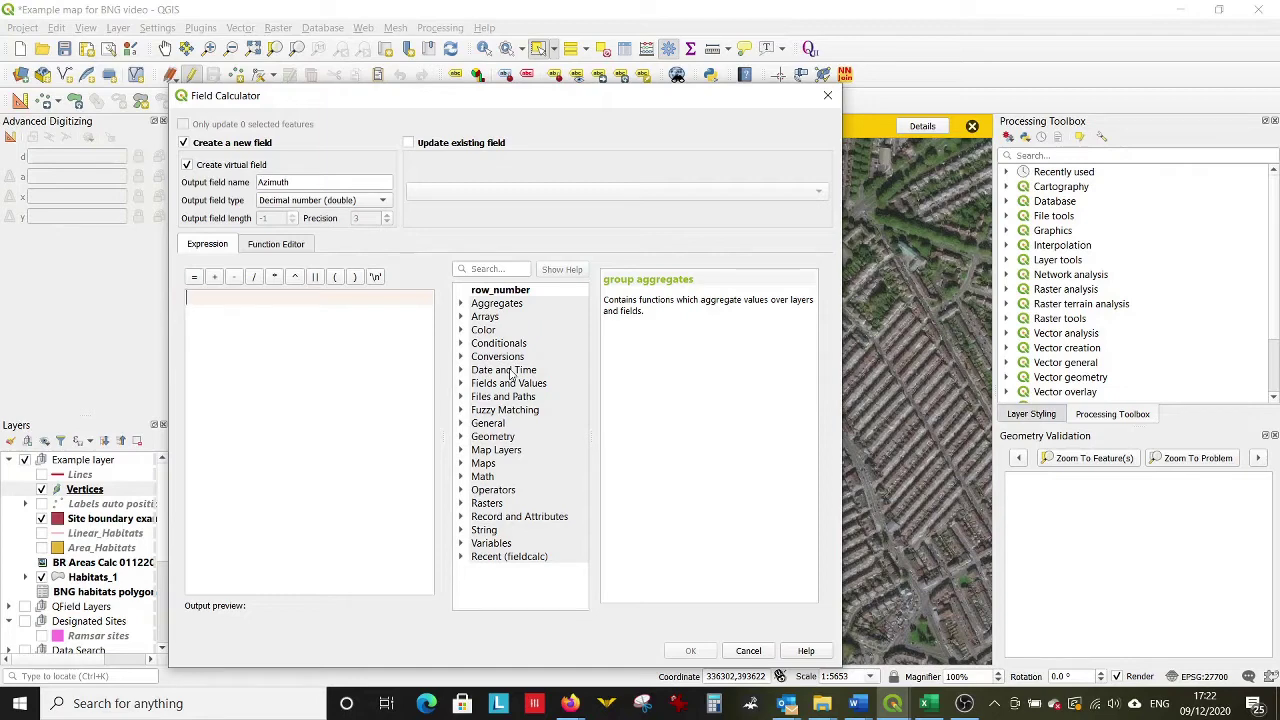
Start the field expression with the azimuth function and $geometry as its first argument, followed by a comma.
left_click(474, 441)
double_click(505, 490)
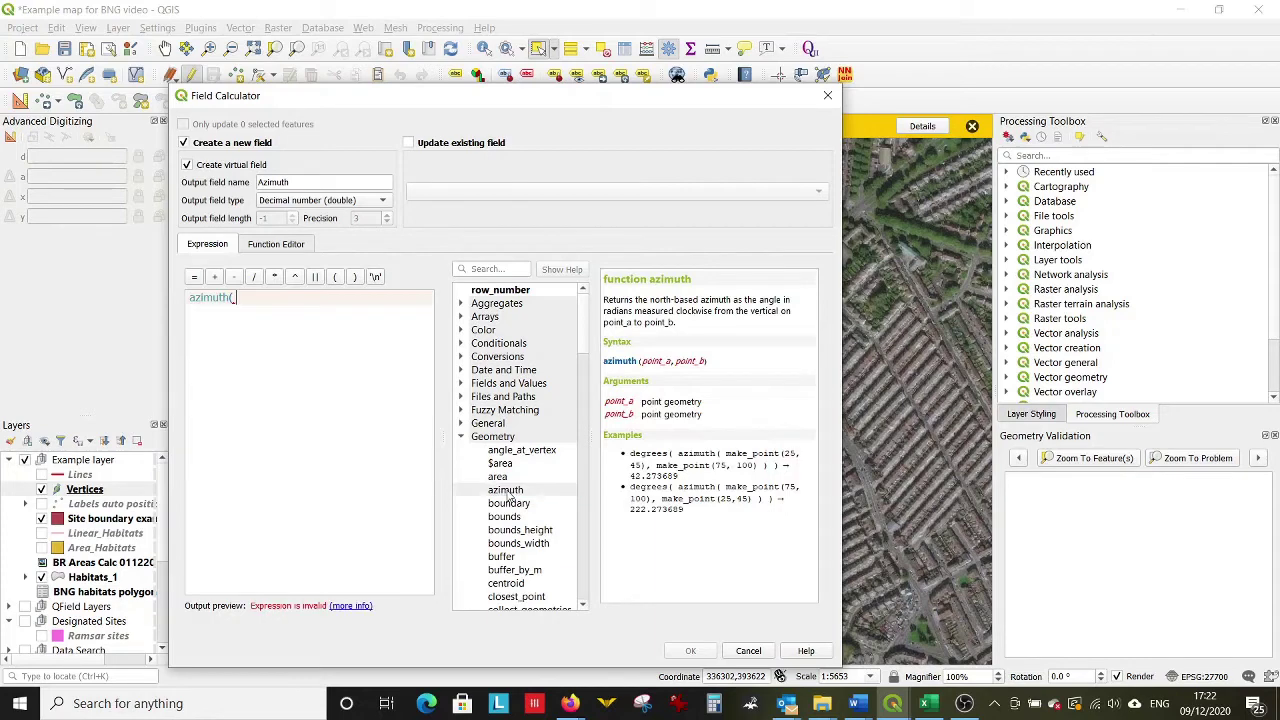
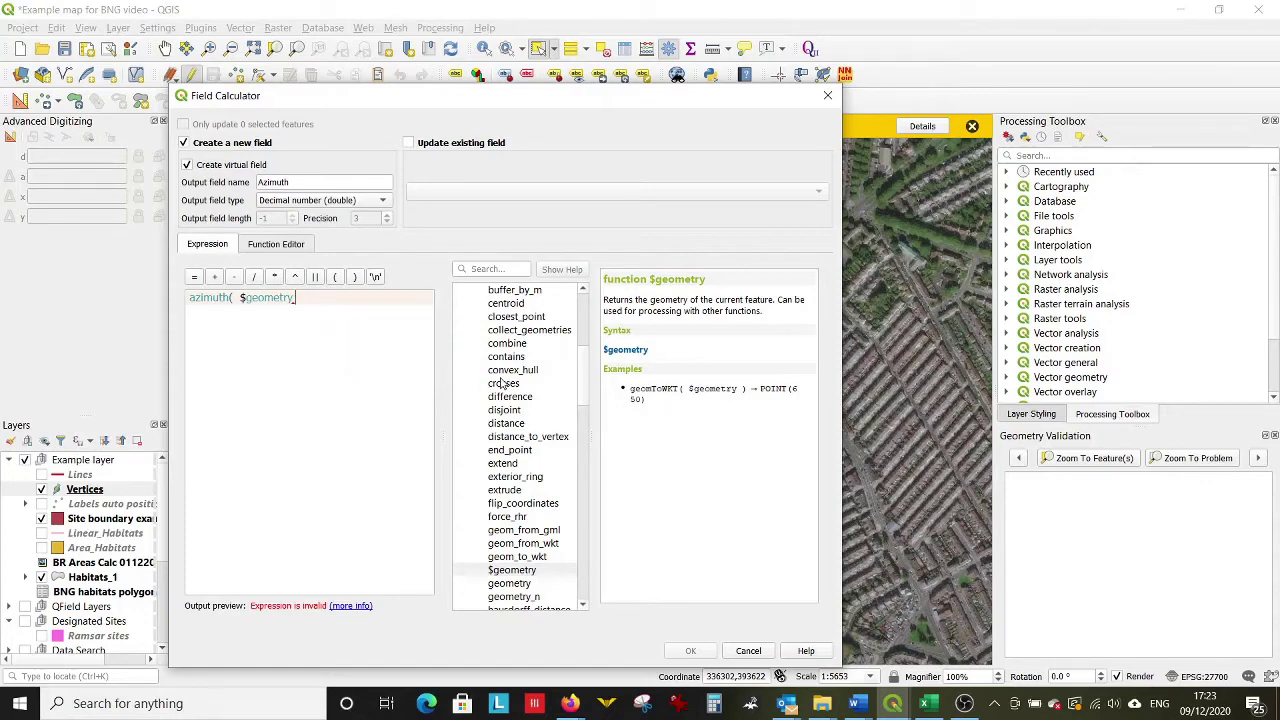
type(",")
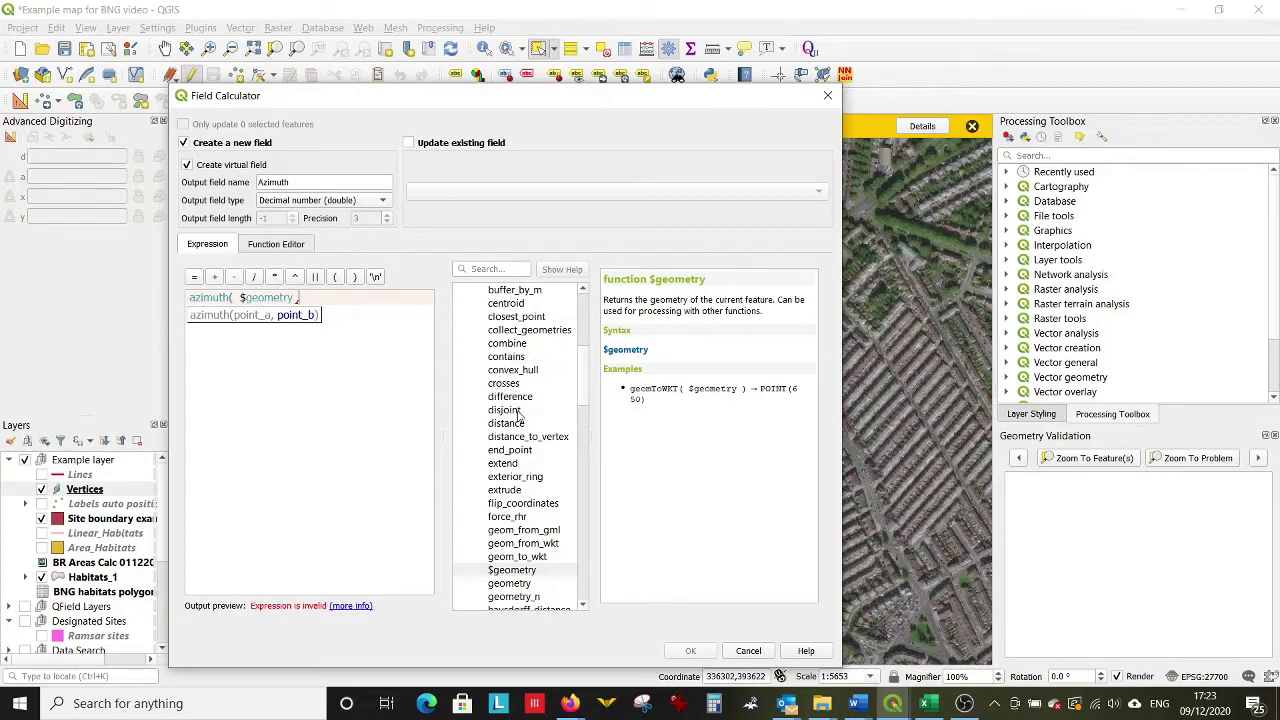
Begin the second azimuth argument with the nested functions centroid( geometry( get_feature(.
scroll(518, 413, "up", 1)
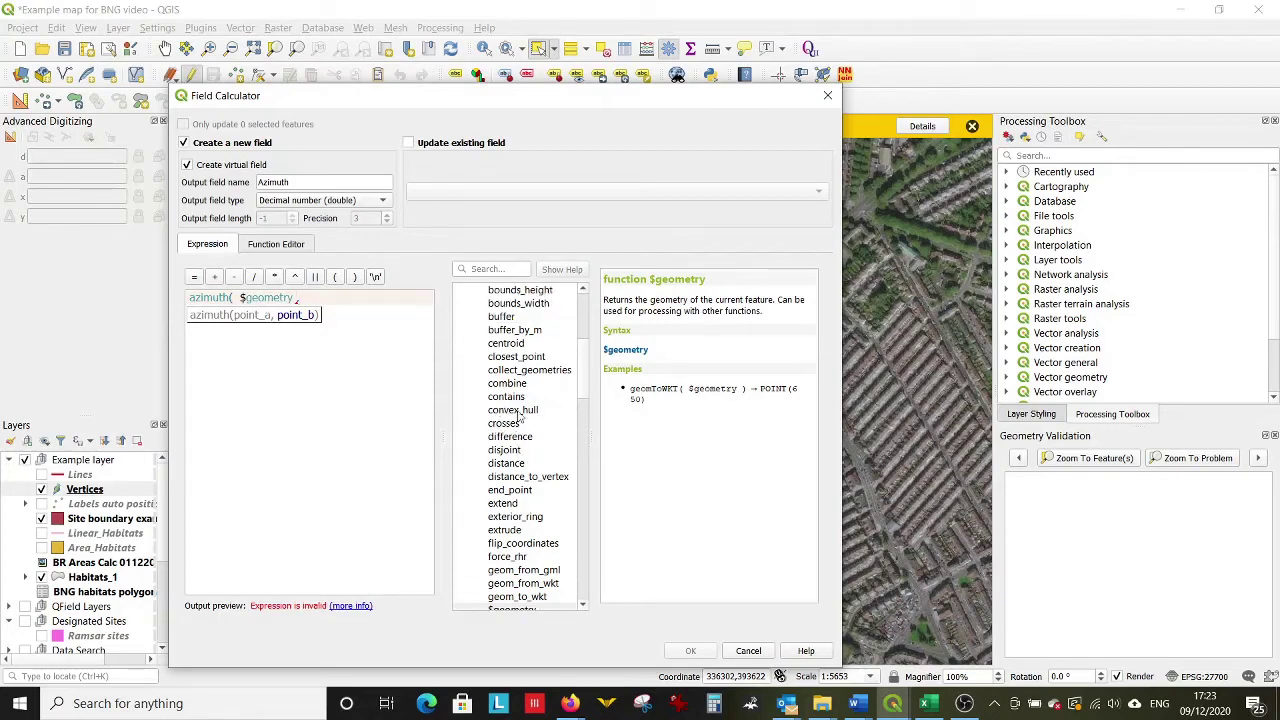
double_click(519, 346)
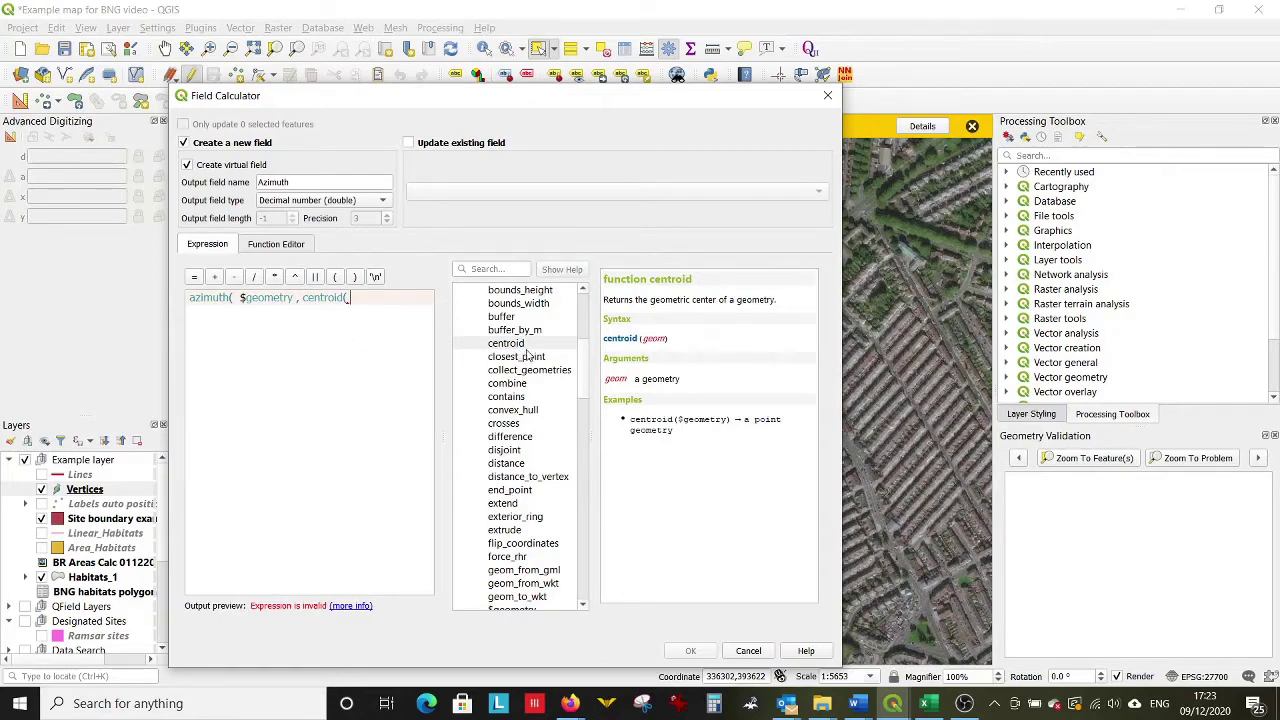
scroll(520, 402, "up", 1)
scroll(515, 405, "down", 3)
scroll(513, 403, "down", 1)
double_click(507, 504)
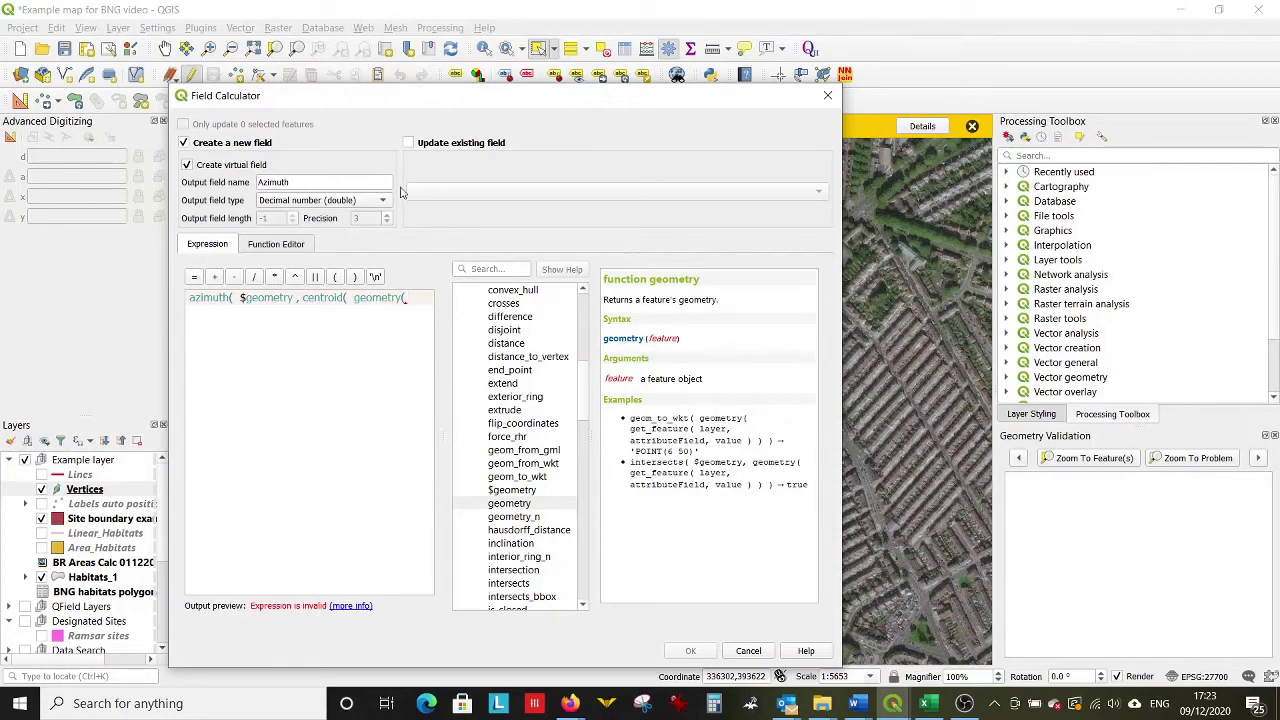
left_click(474, 268)
type("get")
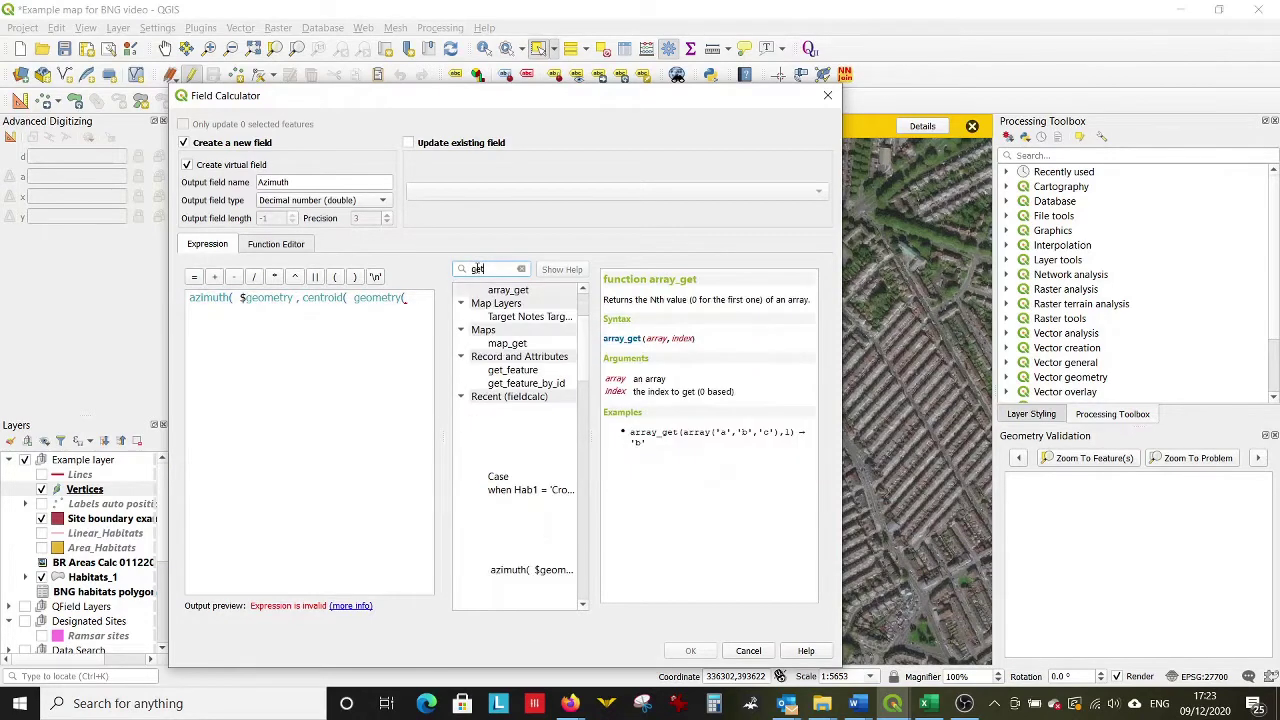
double_click(508, 370)
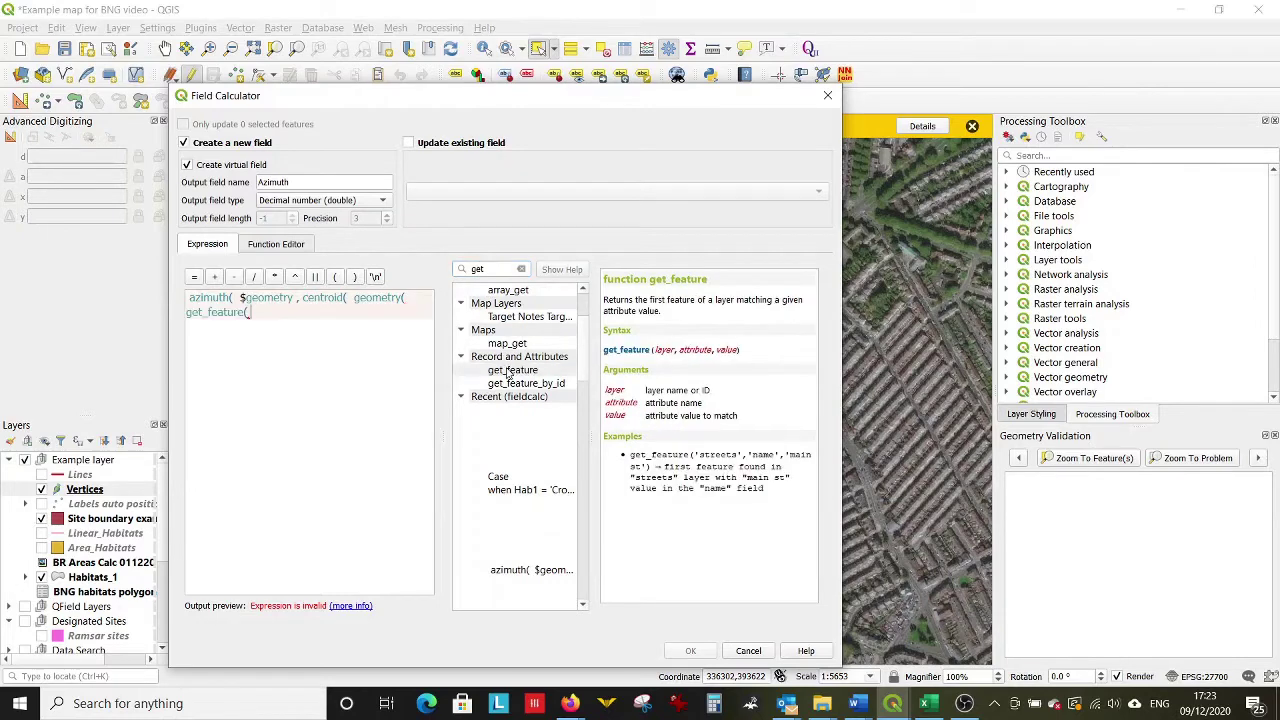
Insert the Site boundary example layer's ID as the layer argument of get_feature, followed by a comma.
left_click(521, 269)
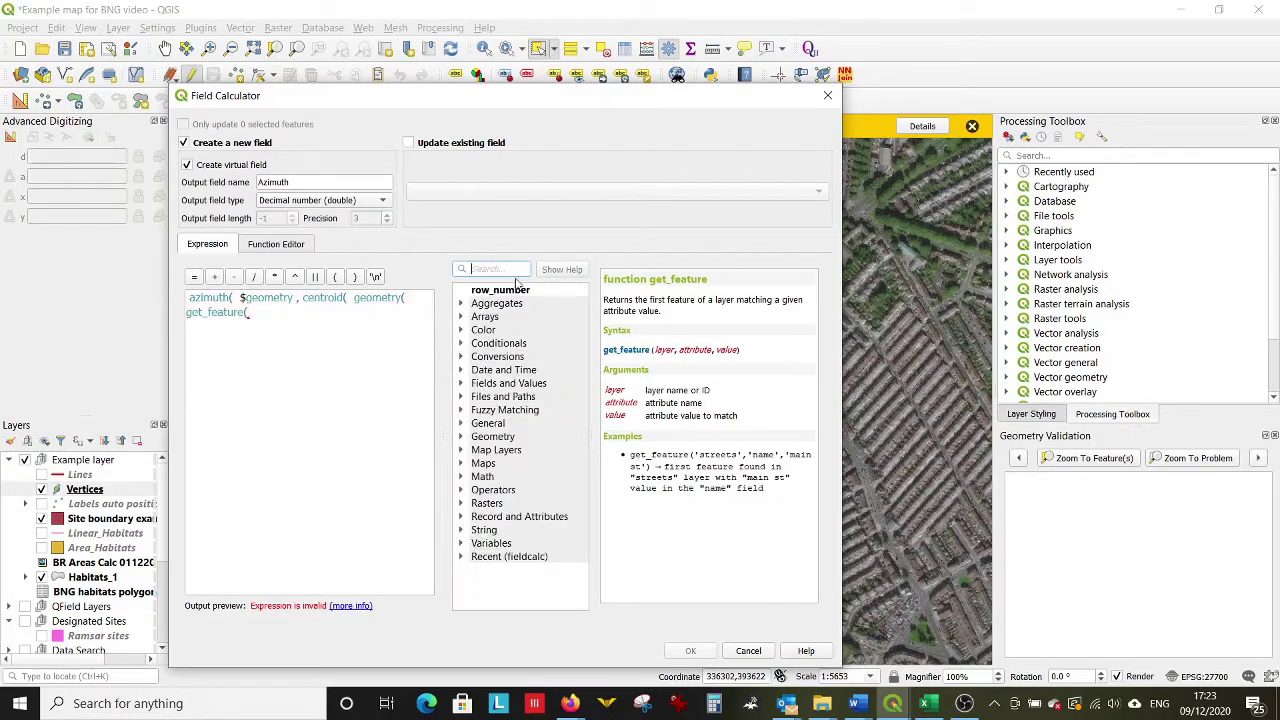
left_click(463, 450)
scroll(524, 506, "down", 5)
scroll(522, 506, "down", 6)
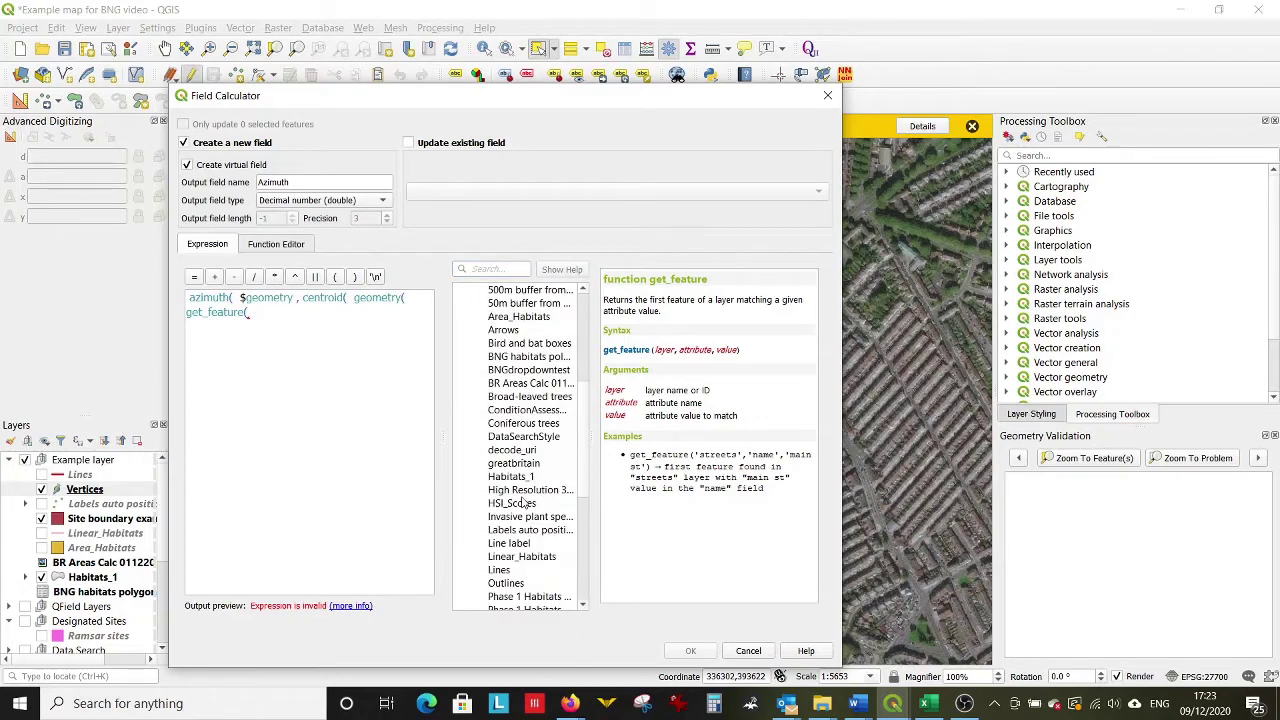
double_click(521, 492)
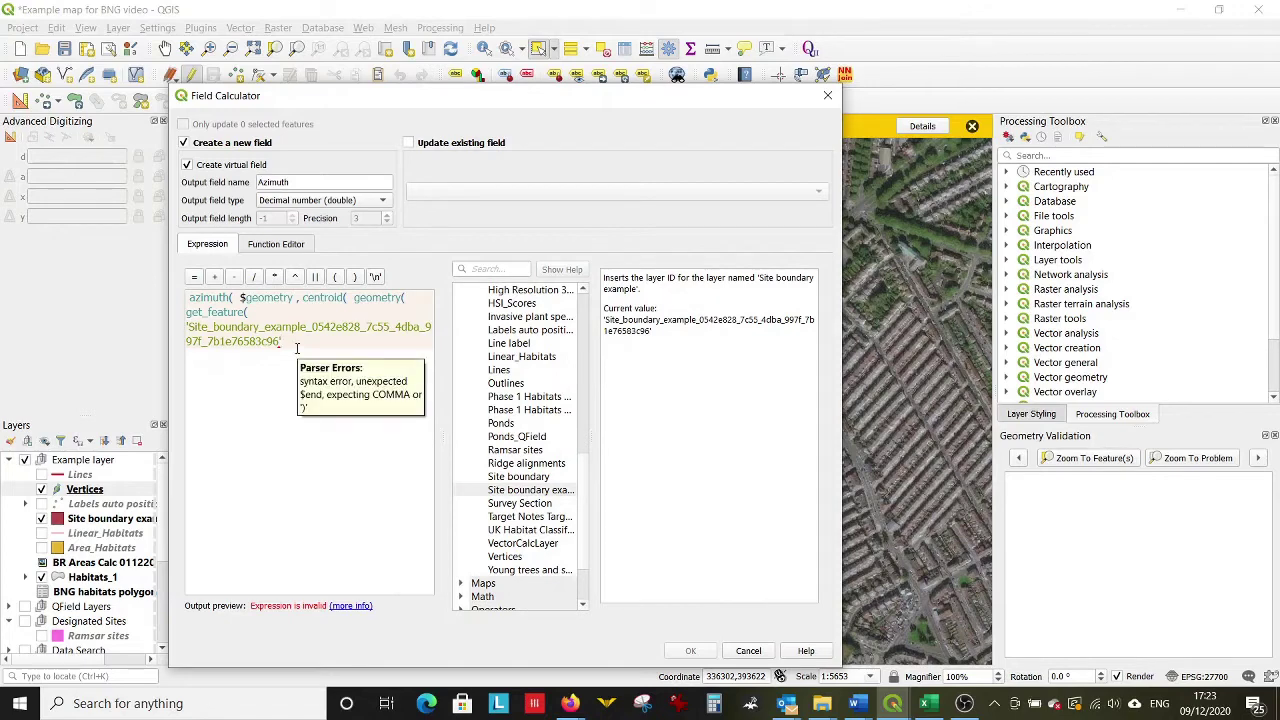
type(",")
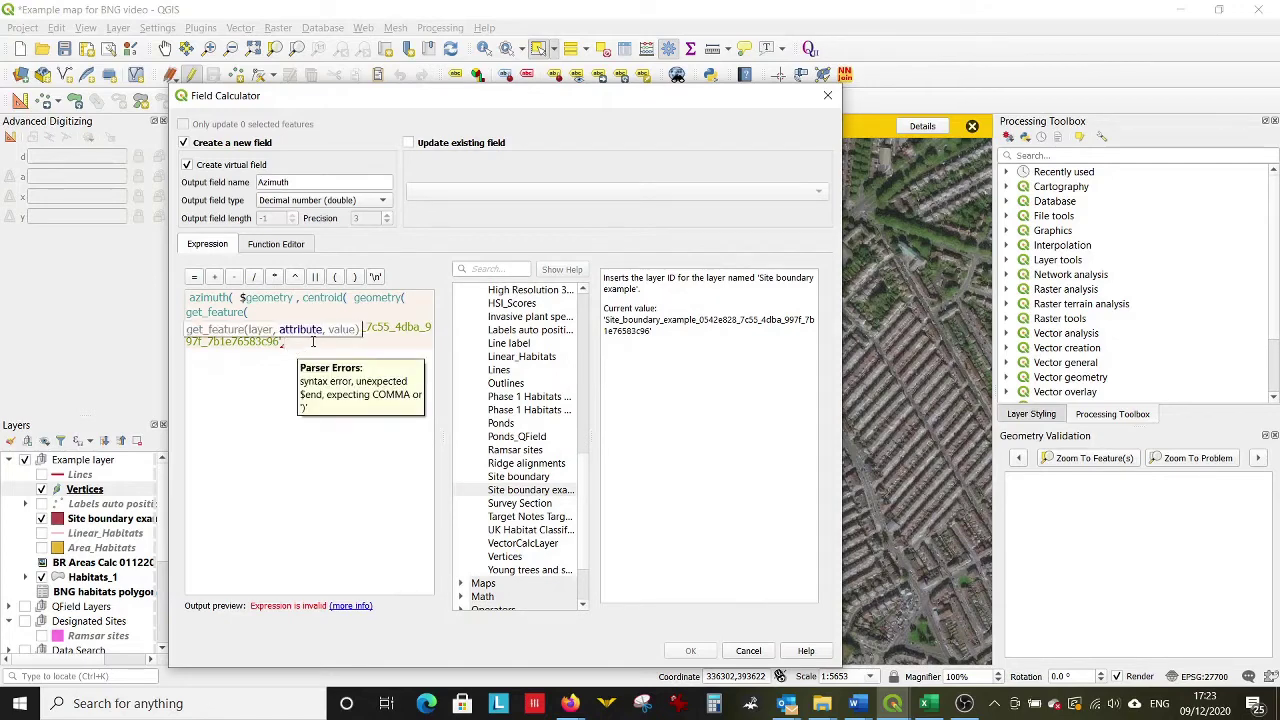
Complete get_feature with attribute 'Ref' and value '1', close all the nested brackets, and create the virtual Azimuth field.
type("'Ref")
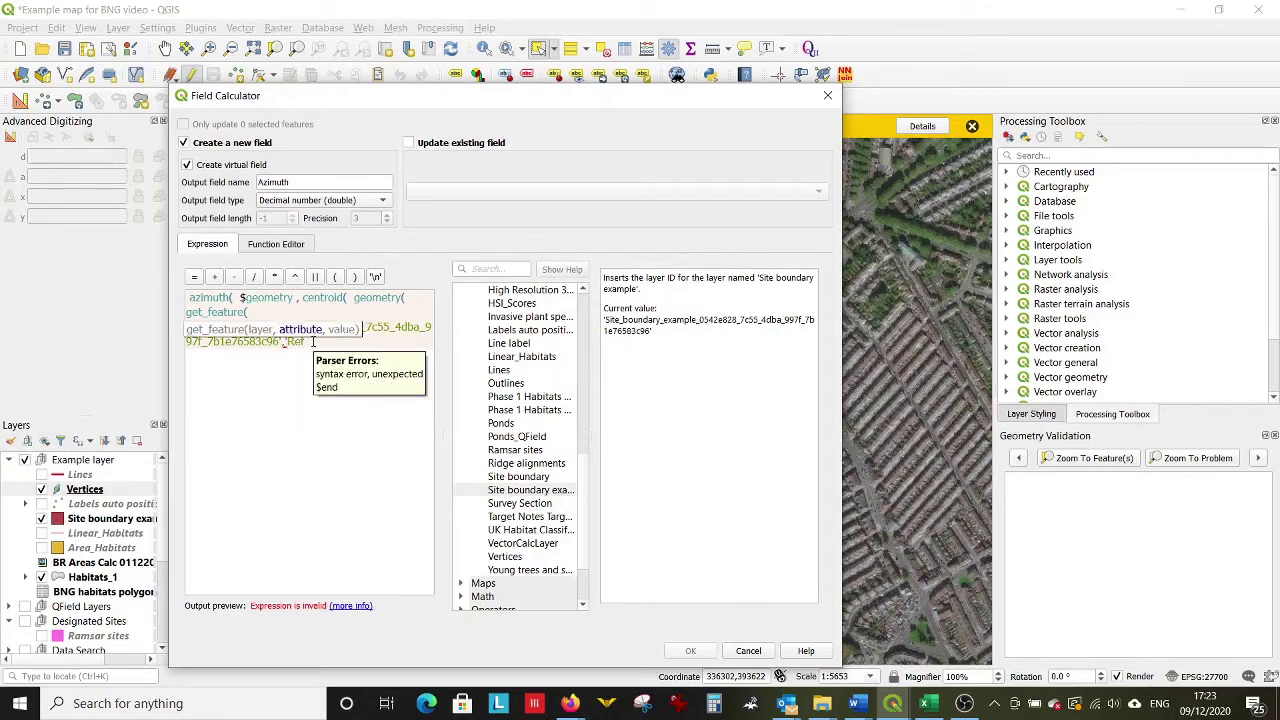
type("',")
mouse_move(385, 327)
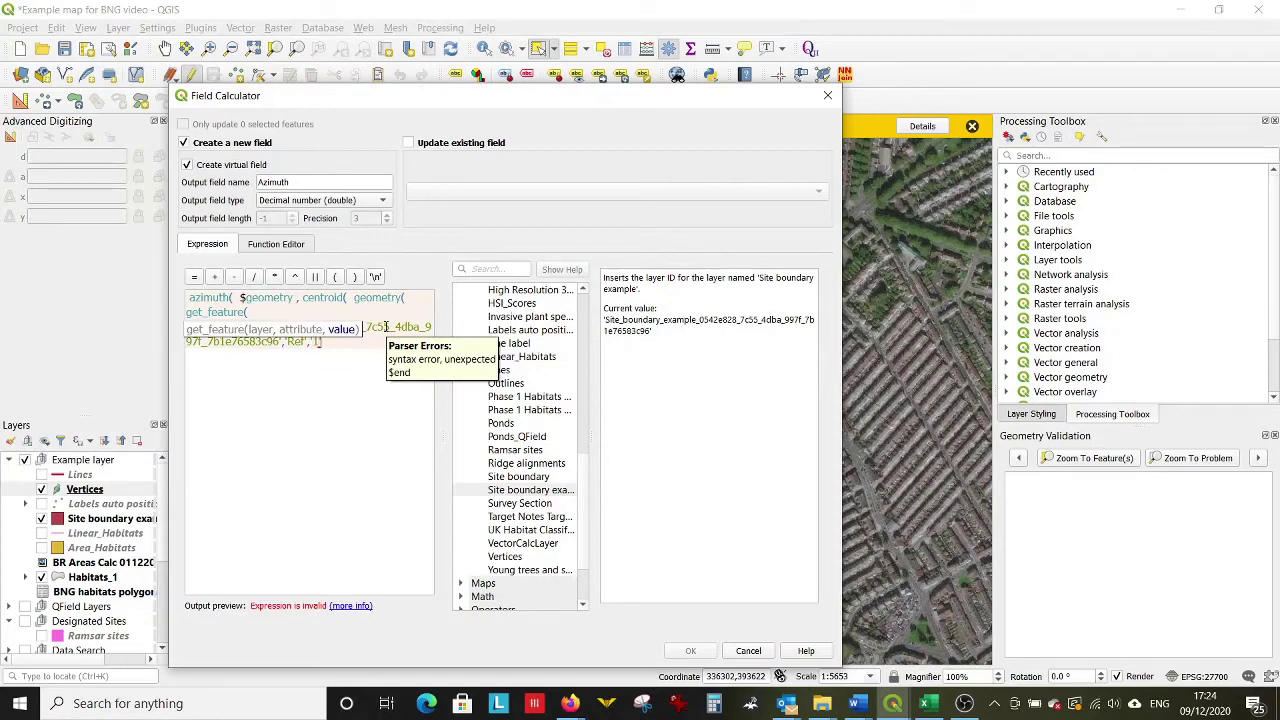
type("))")
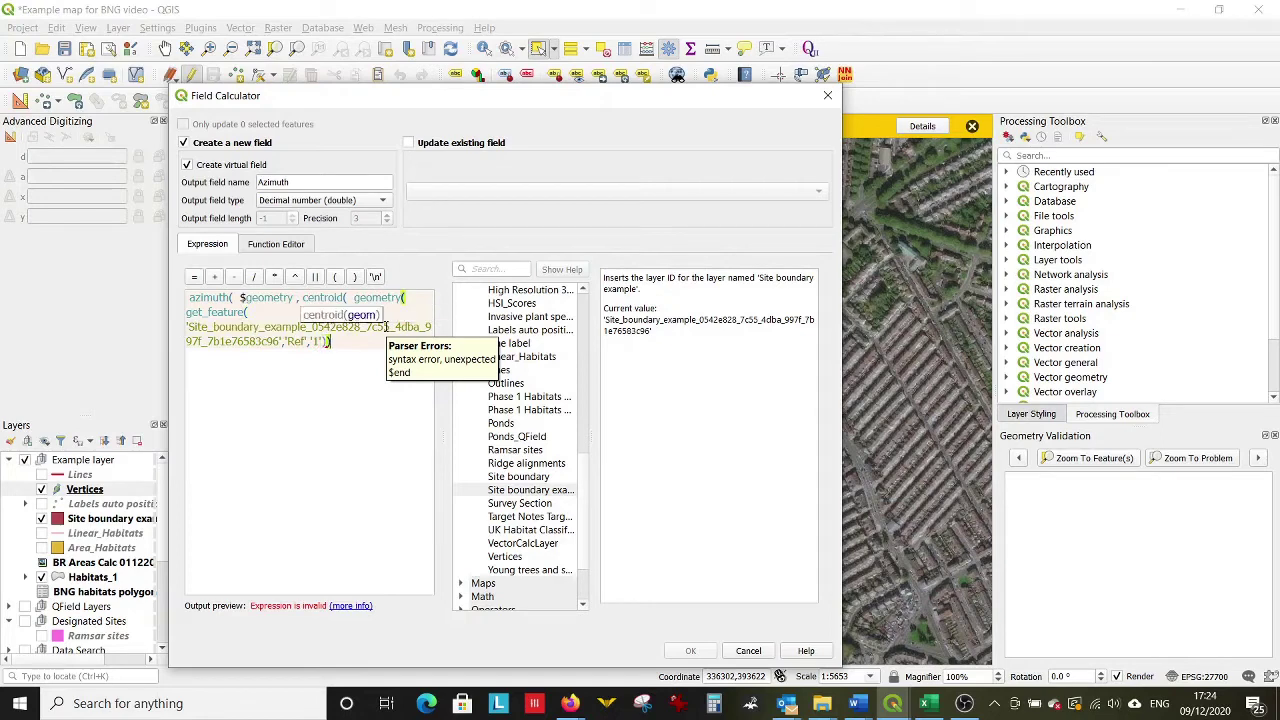
type(")")
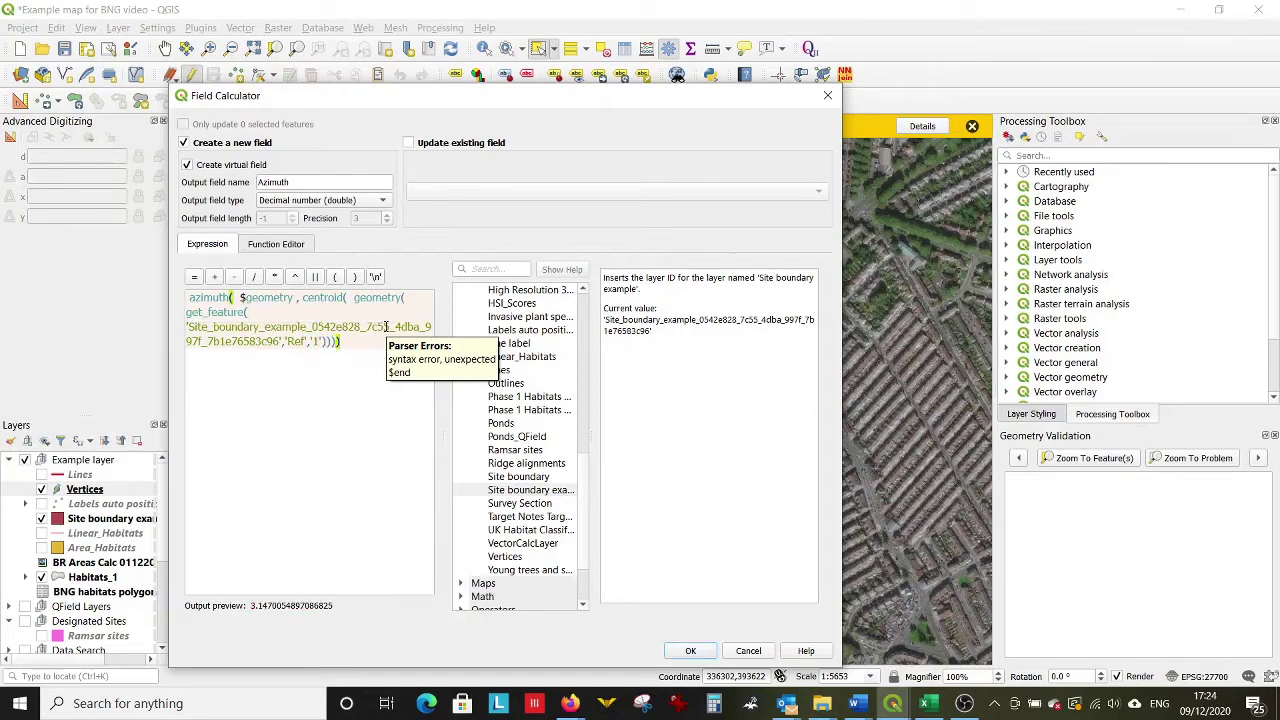
left_click(701, 656)
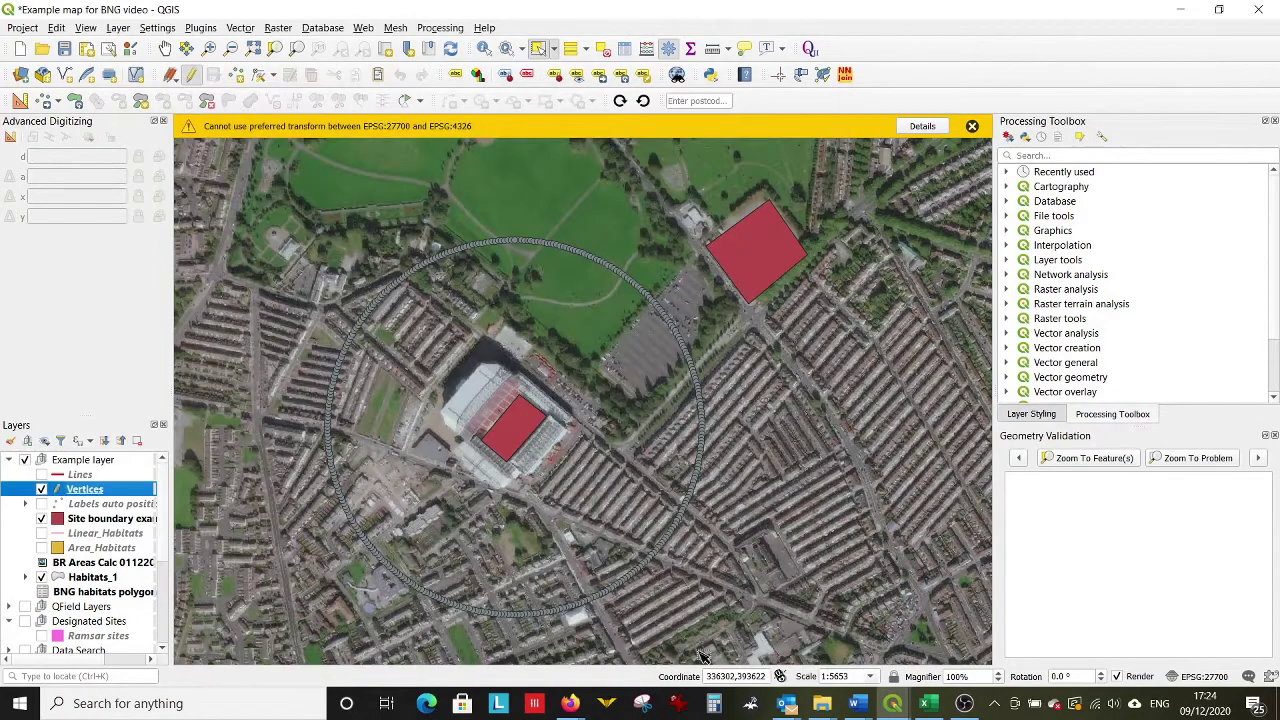
Look through the calculated Azimuth values in the Vertices attribute table, and minimise the table.
left_click(621, 50)
scroll(153, 210, "down", 20)
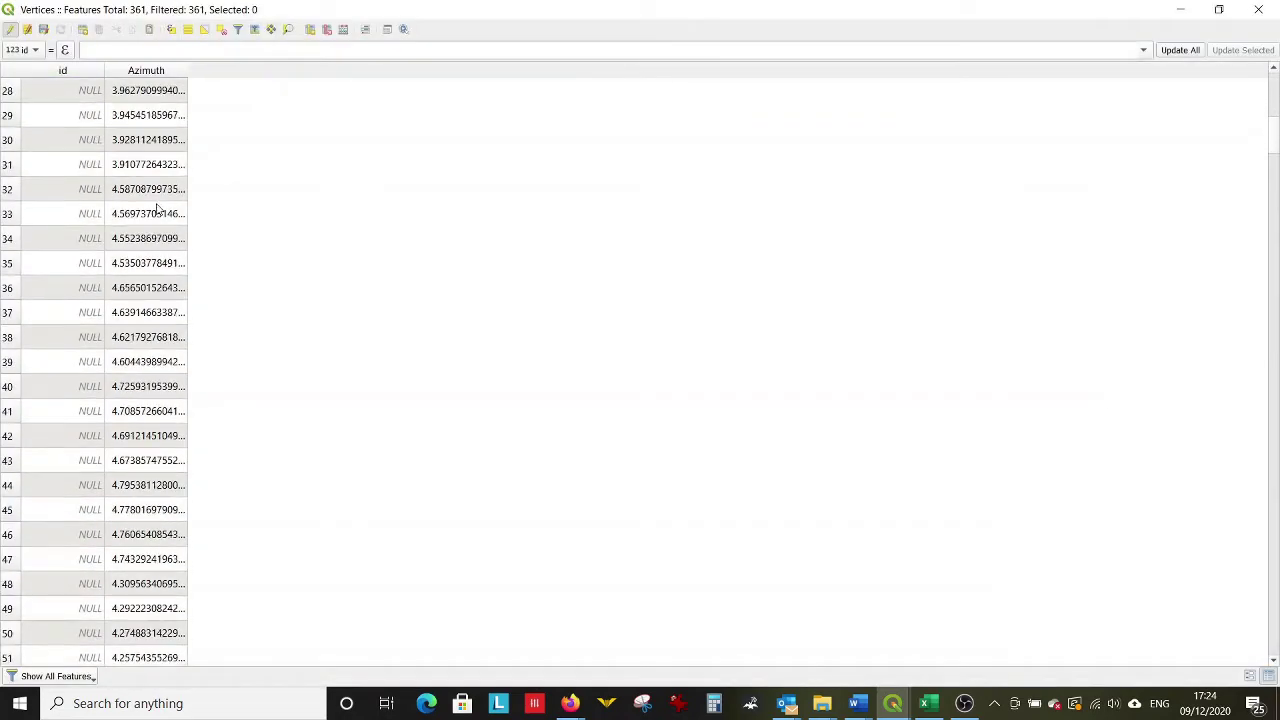
scroll(153, 210, "down", 20)
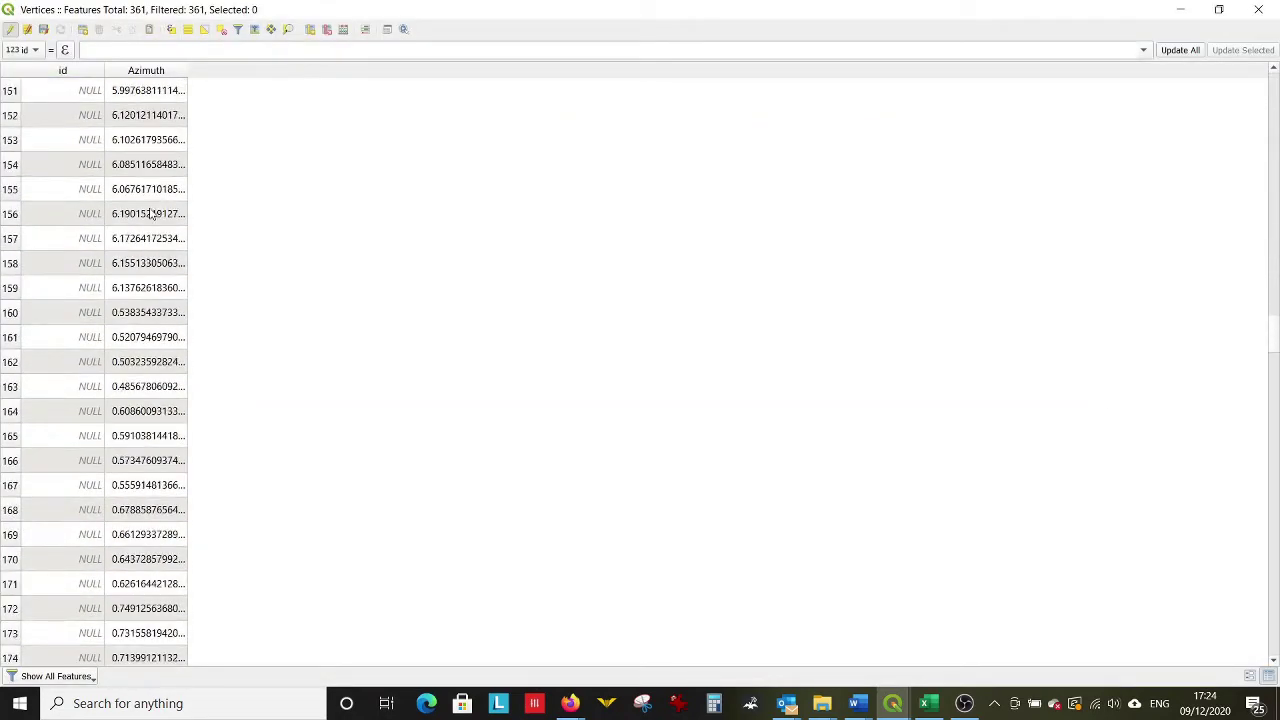
left_click(1182, 12)
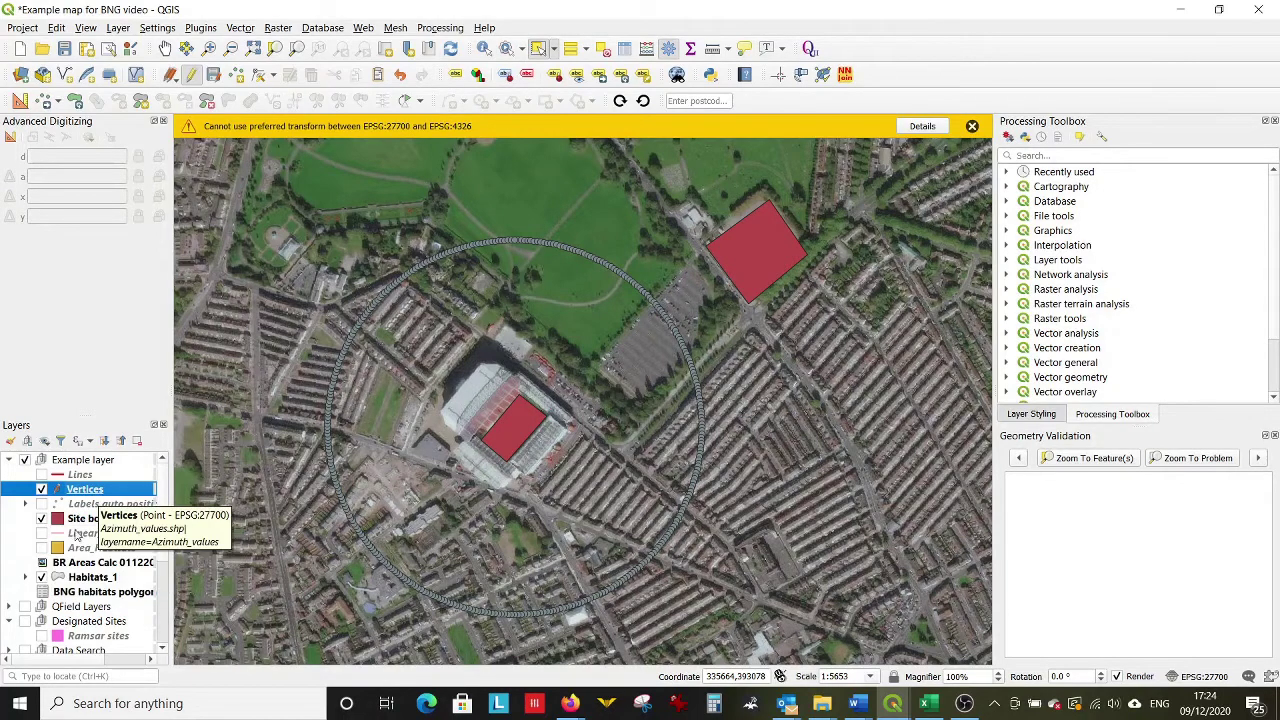
Show the Lines layer and the compass direction labels layer on the map.
left_click(41, 475)
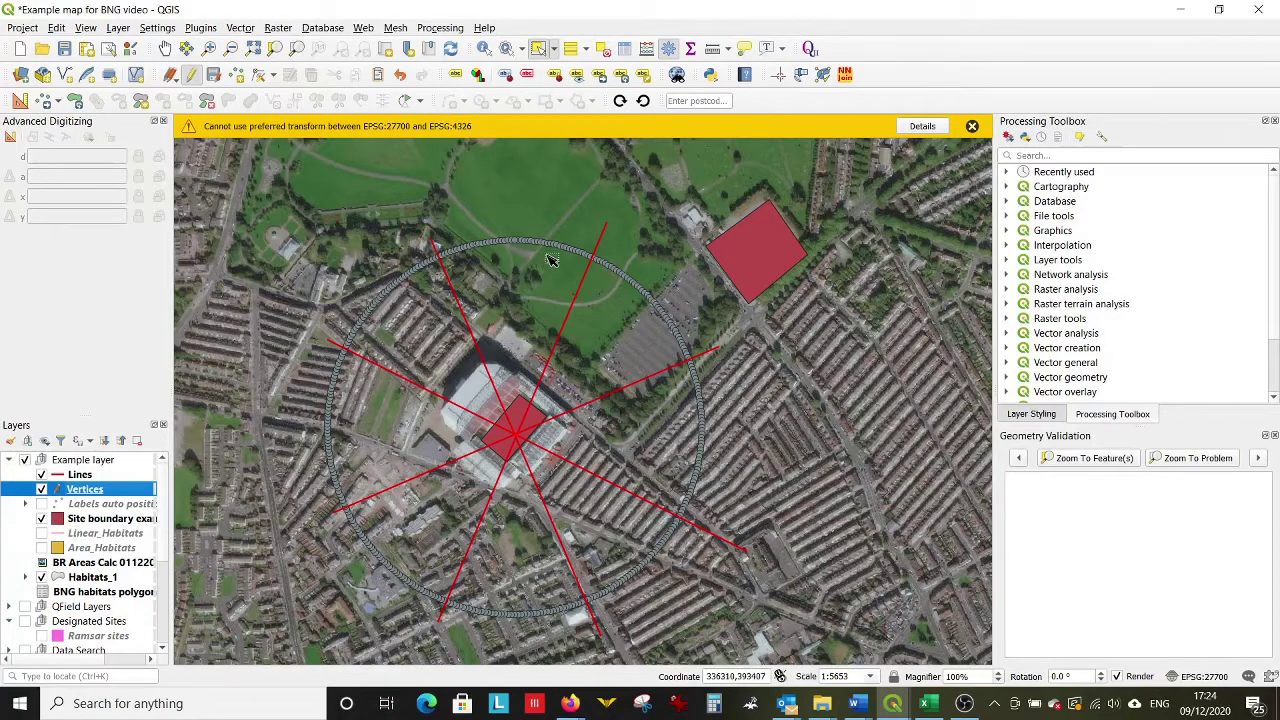
left_click(41, 503)
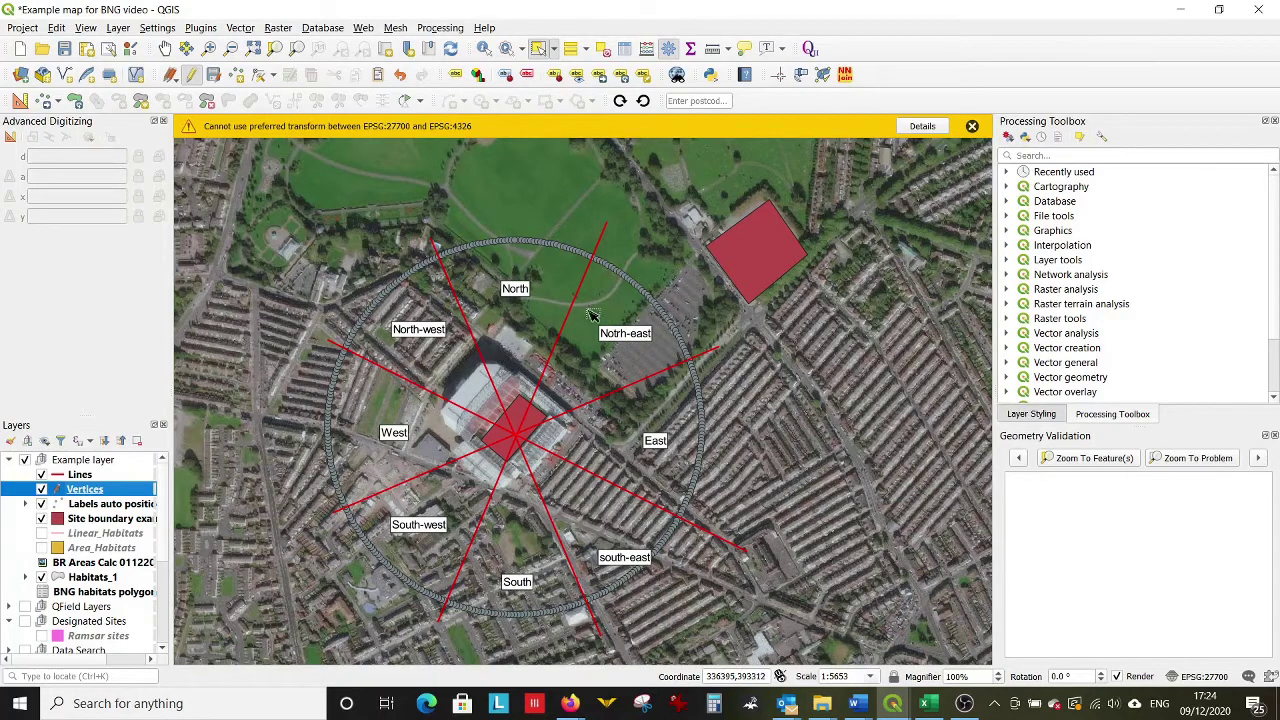
Set the Vertices layer to Single labels with the Azimuth field as the label value.
double_click(86, 492)
left_click(140, 276)
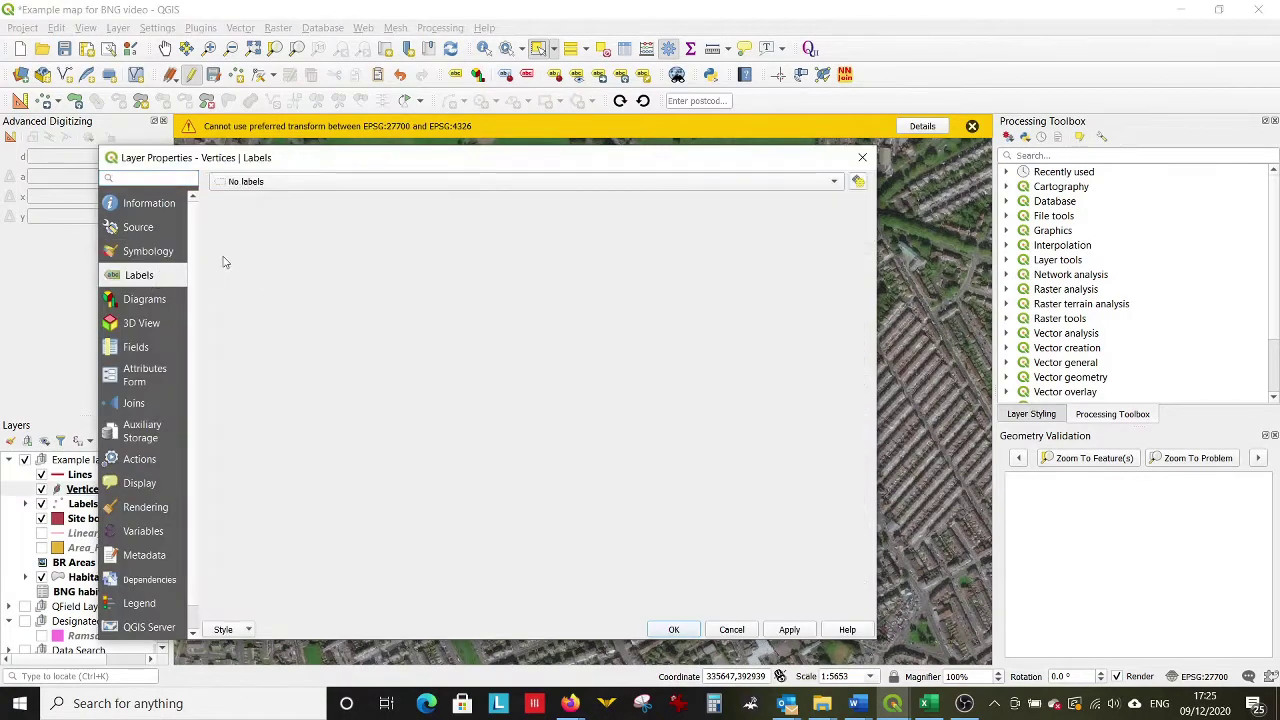
left_click(248, 183)
left_click(250, 197)
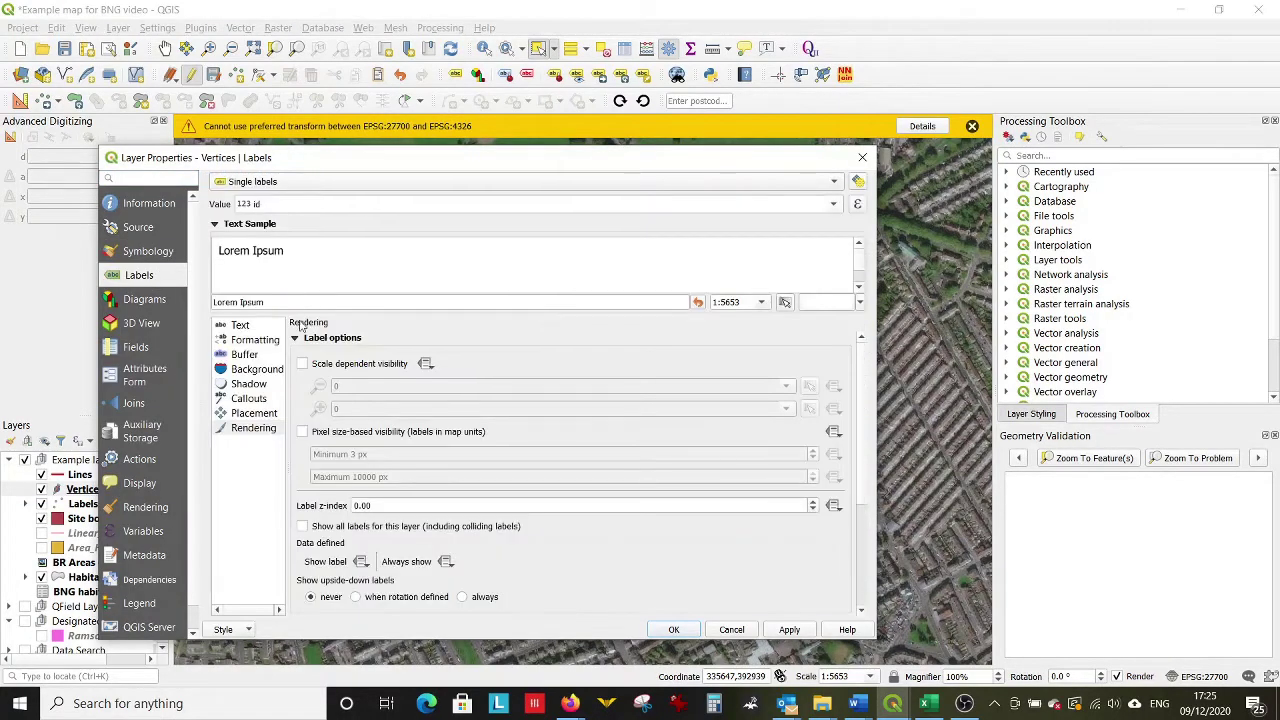
left_click(833, 206)
left_click(420, 246)
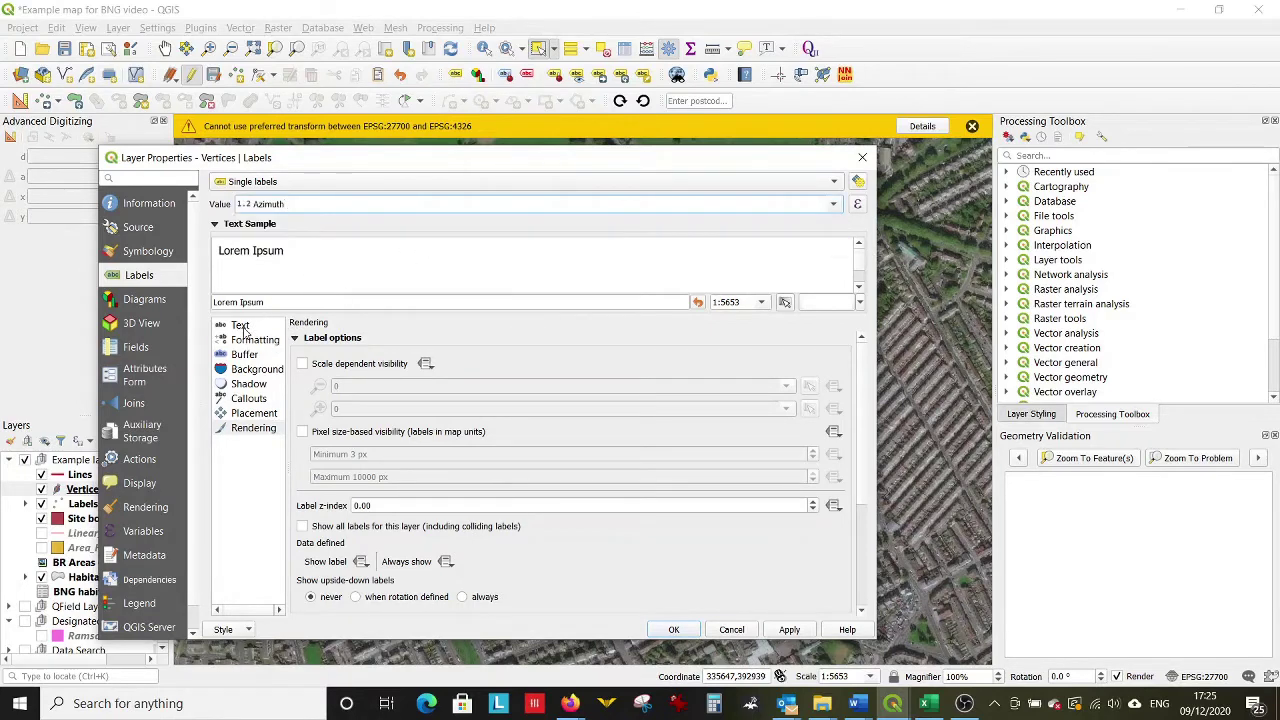
Add a 0.5 mm text buffer to the Vertices labels and apply the label settings.
left_click(245, 356)
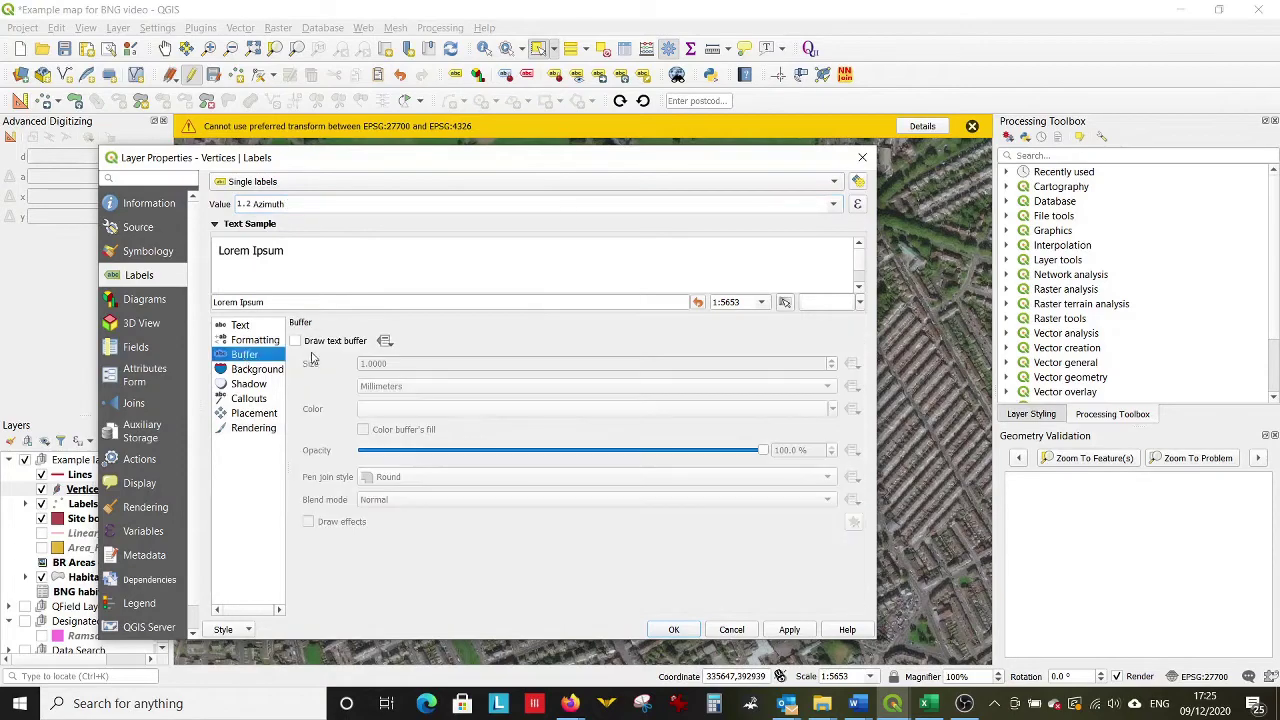
left_click(295, 341)
left_click_drag(361, 363, 388, 364)
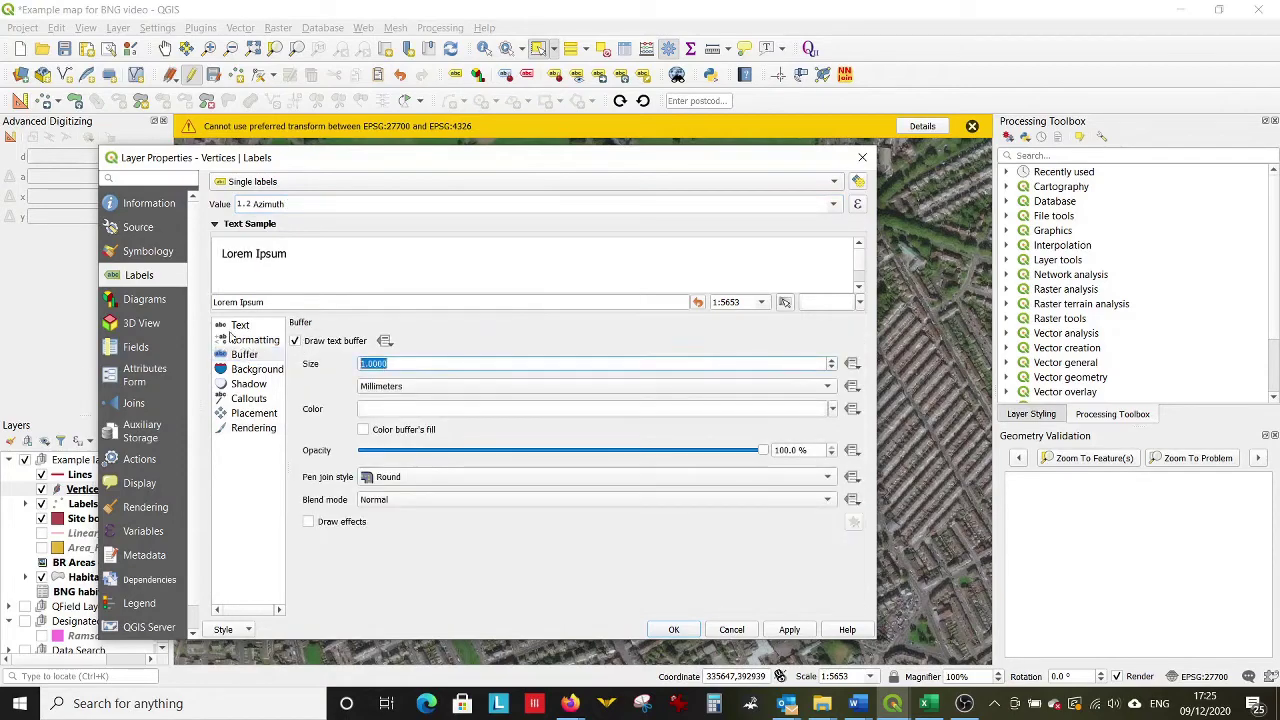
type("0.5")
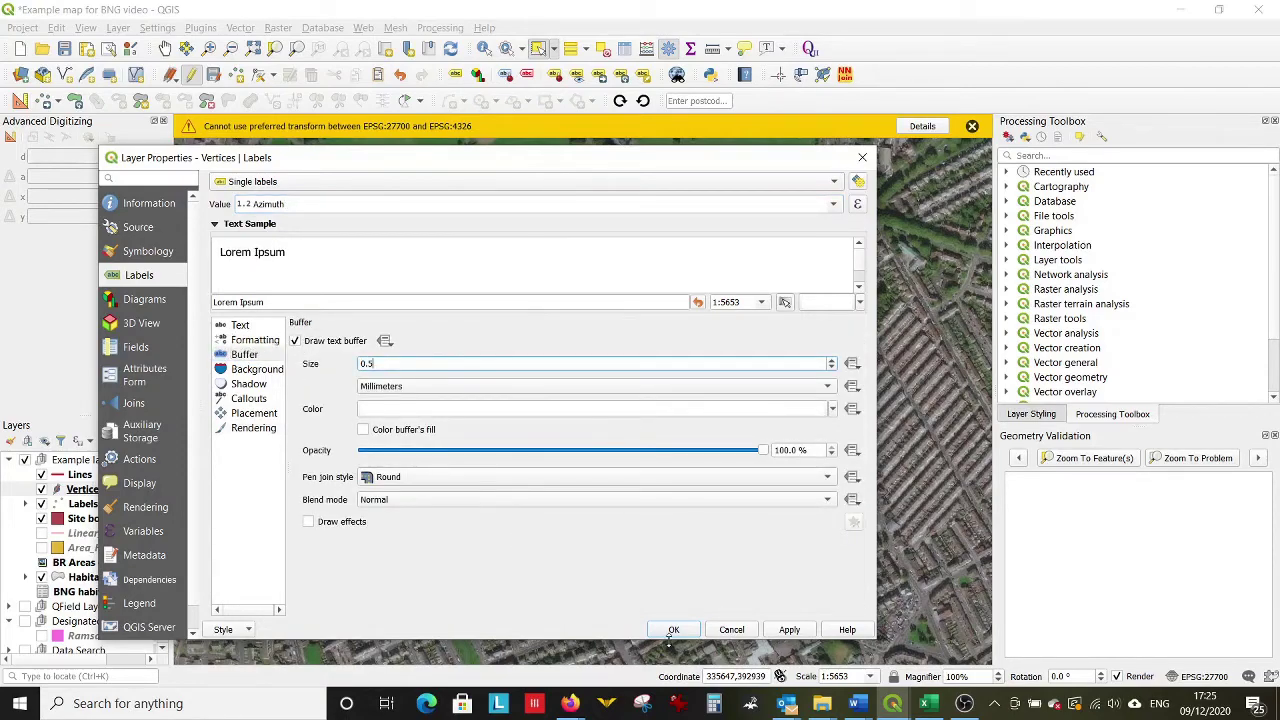
left_click(673, 630)
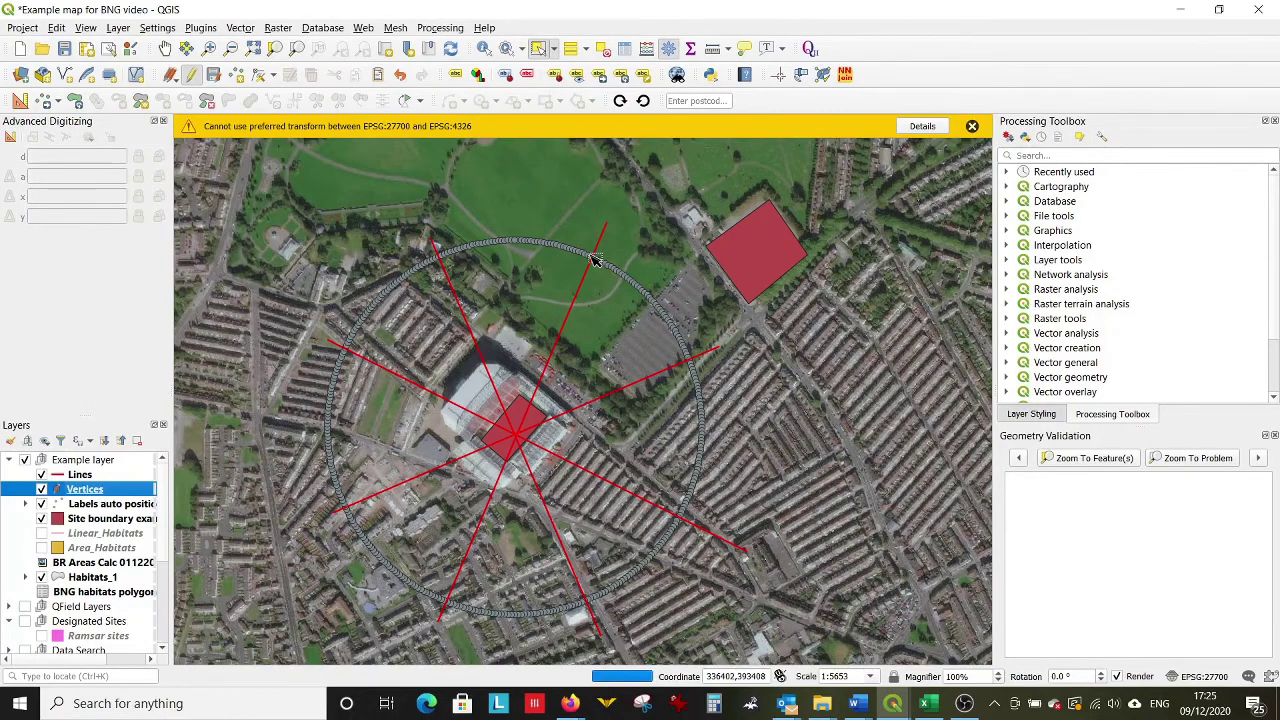
Examine the azimuth labels where the sector lines cross the ring and bring up the Excel sheet of direction ranges beside the map.
scroll(594, 260, "up", 2)
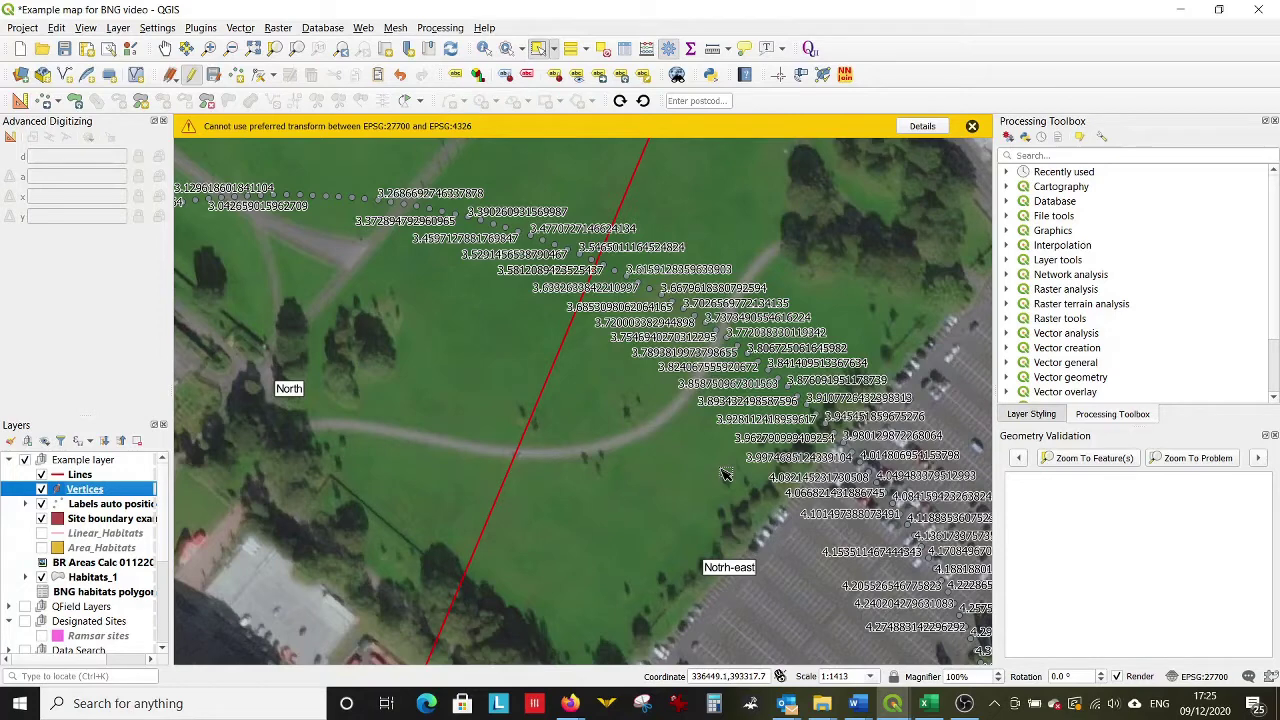
left_click(928, 703)
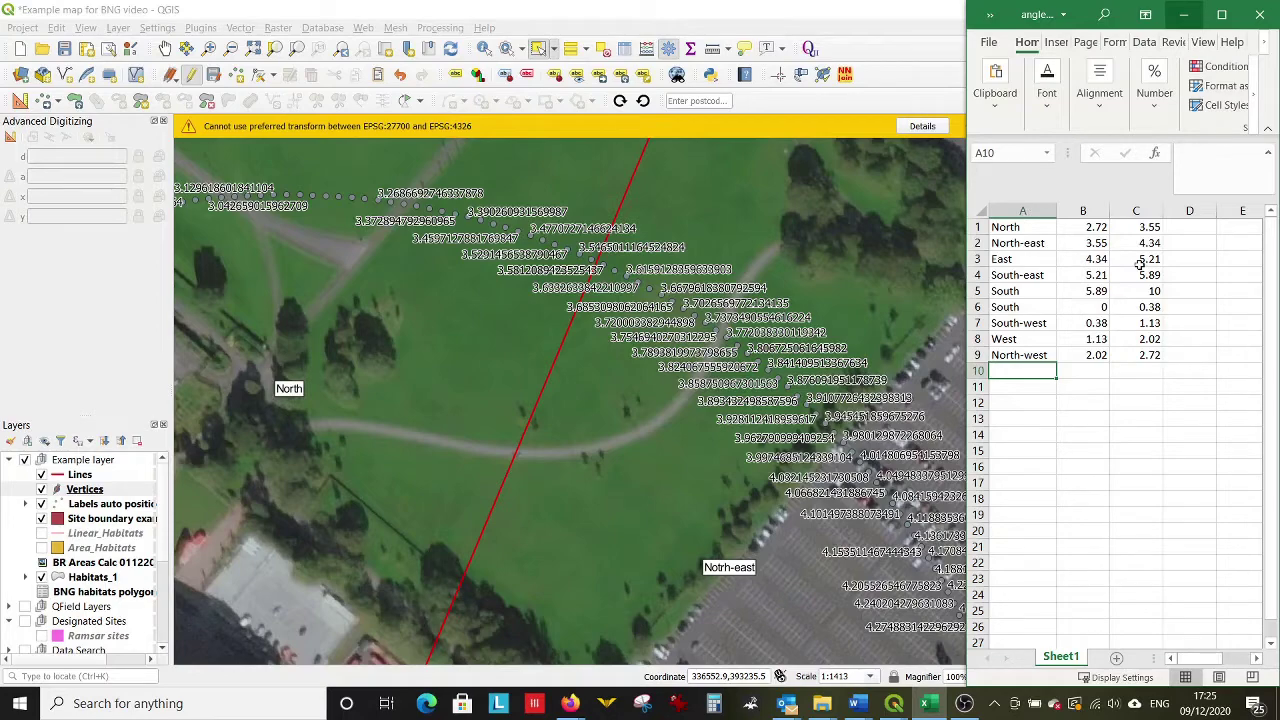
scroll(583, 325, "down", 1)
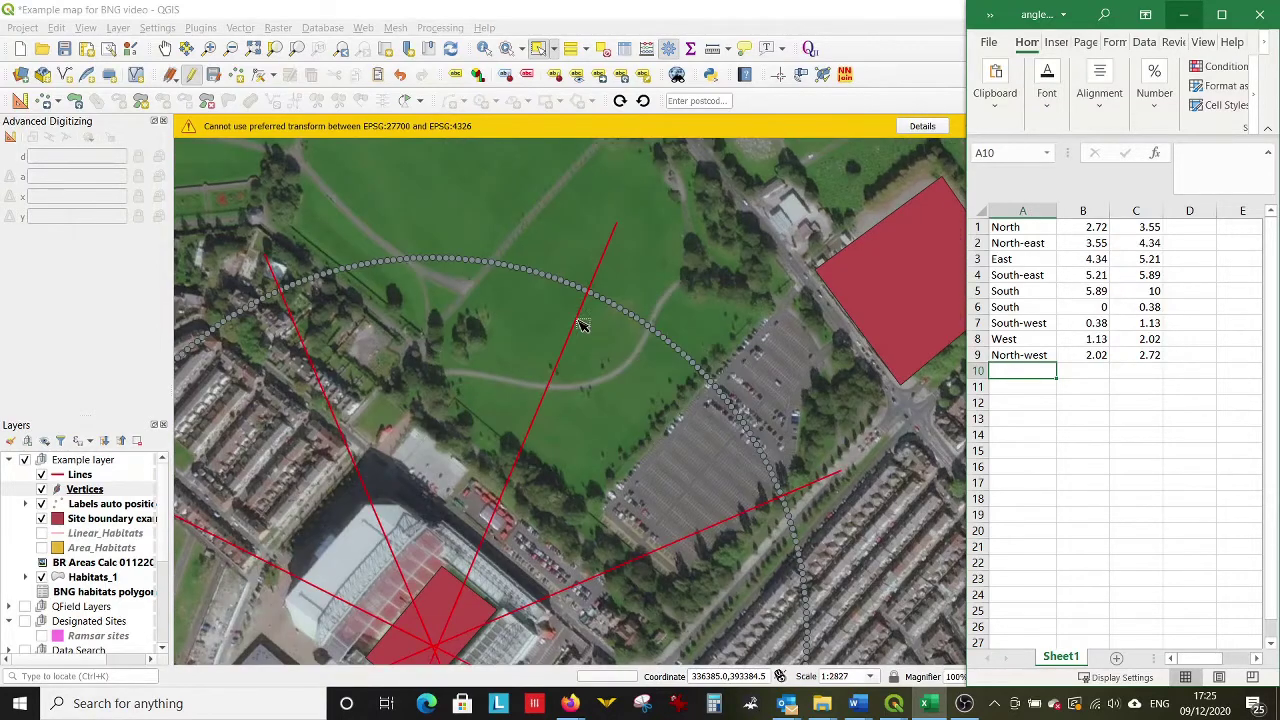
scroll(583, 325, "down", 1)
scroll(560, 380, "up", 1)
scroll(560, 390, "down", 1)
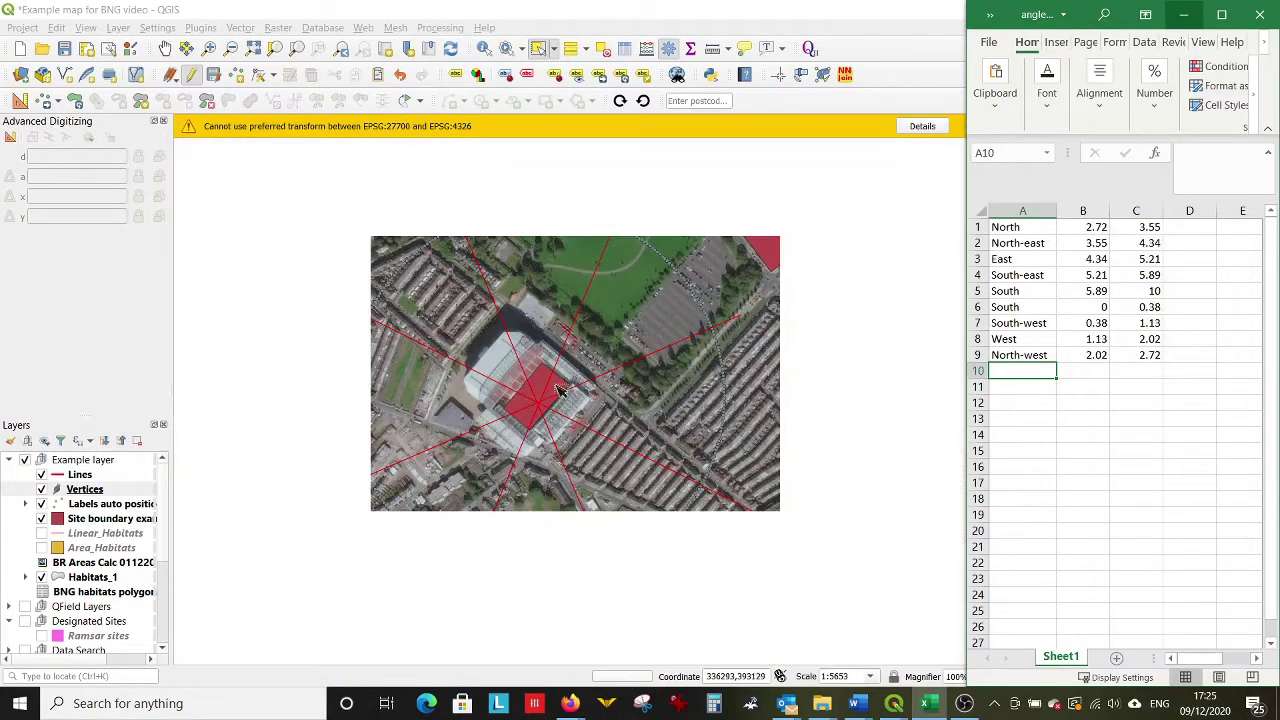